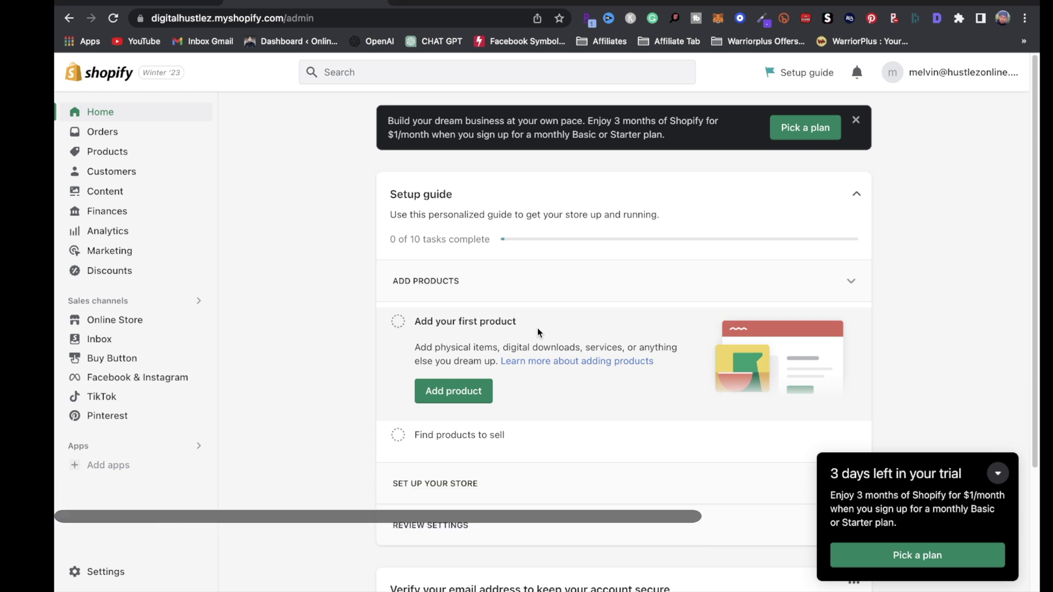
- Check the subscription plans and the Payments settings, then go to the Online Store themes page
left_click(802, 127)
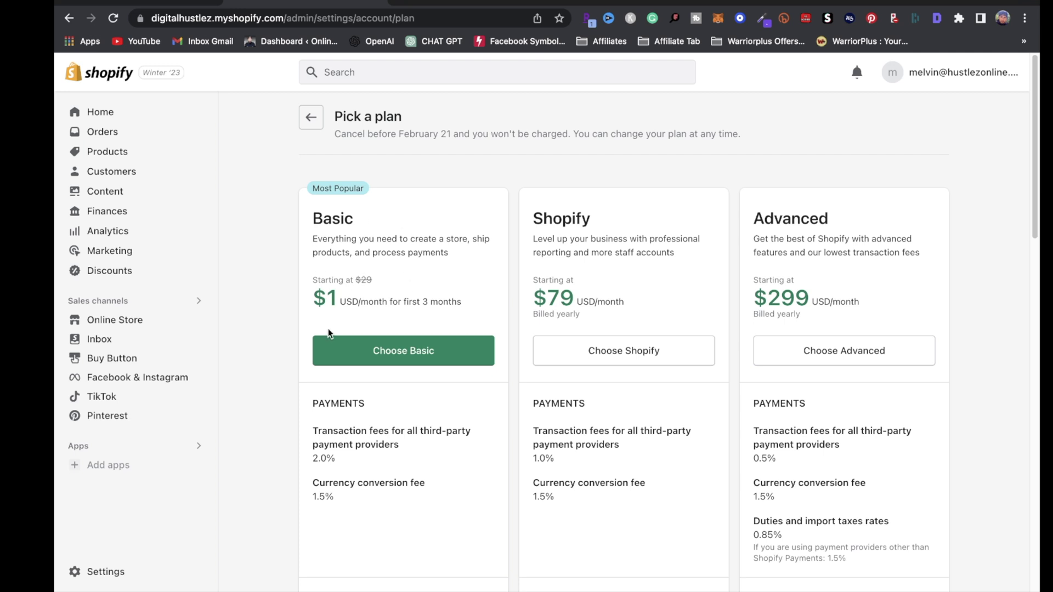
left_click(109, 575)
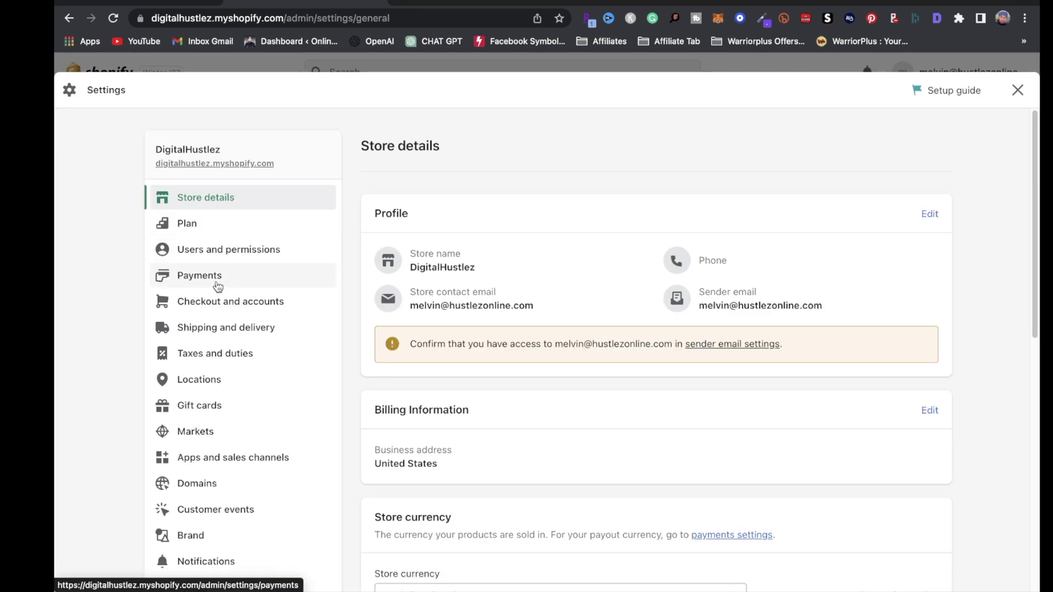
left_click(215, 277)
scroll(473, 495, "down", 5)
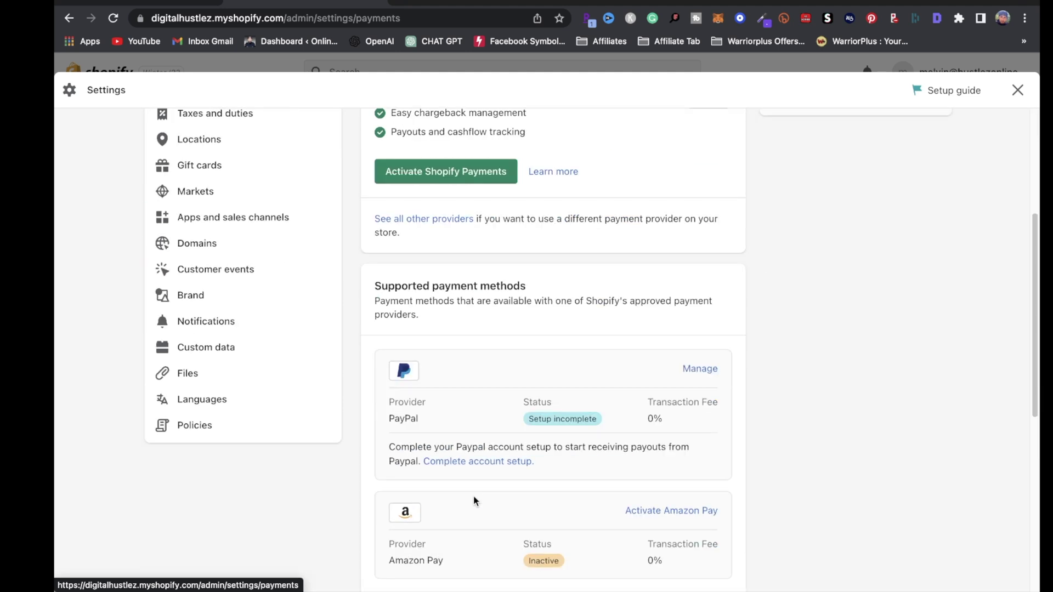
scroll(439, 340, "down", 2)
scroll(447, 299, "up", 6)
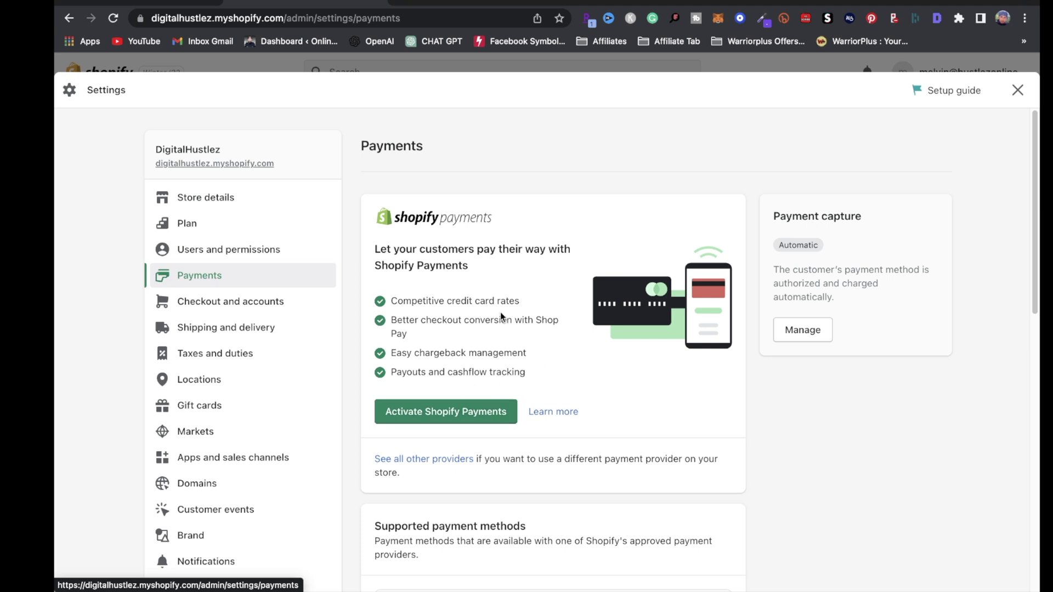
left_click(1018, 90)
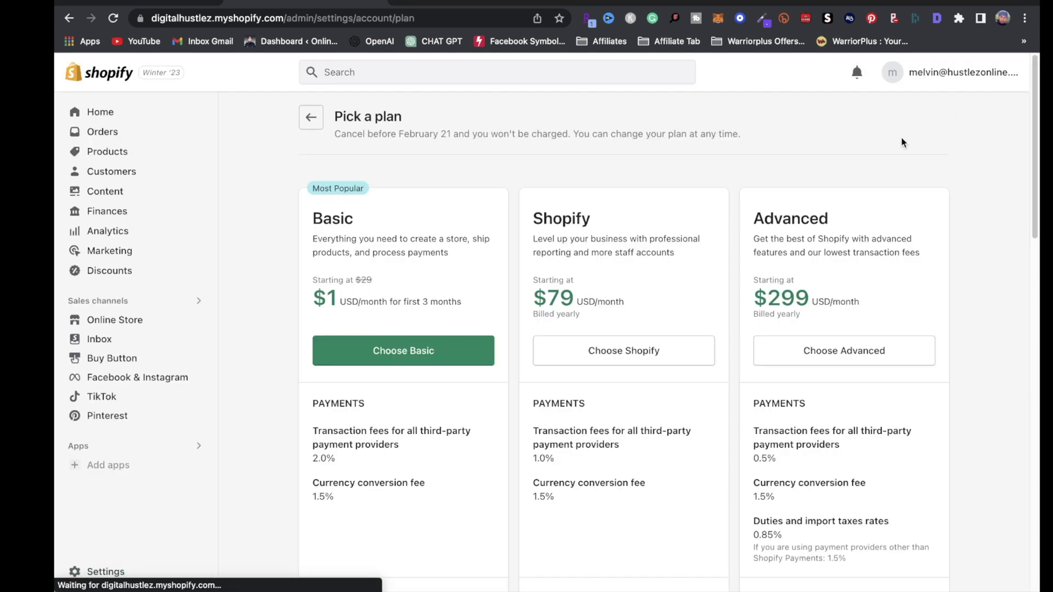
left_click(130, 326)
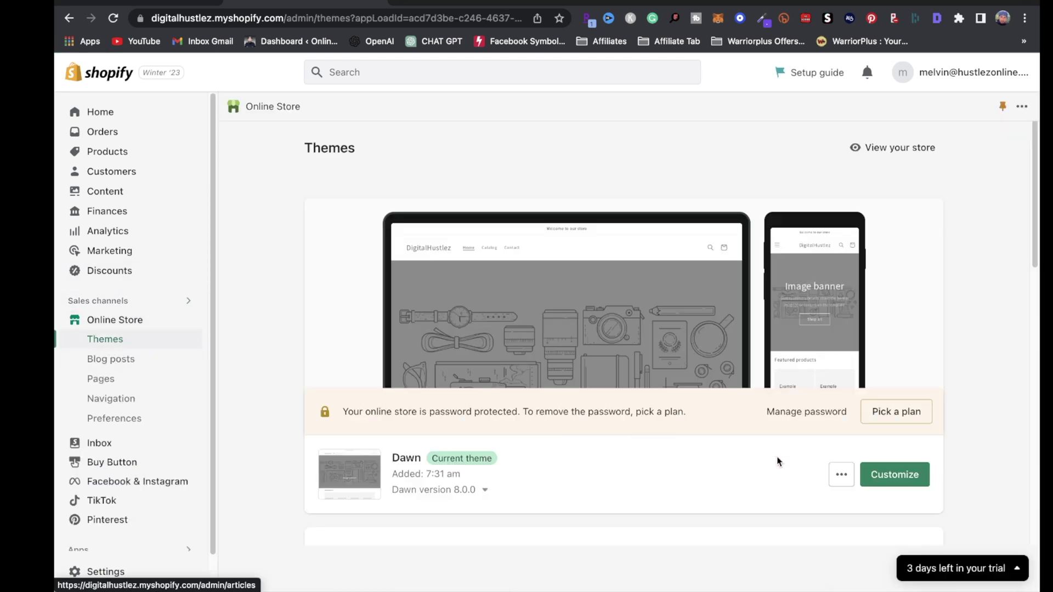
left_click(901, 479)
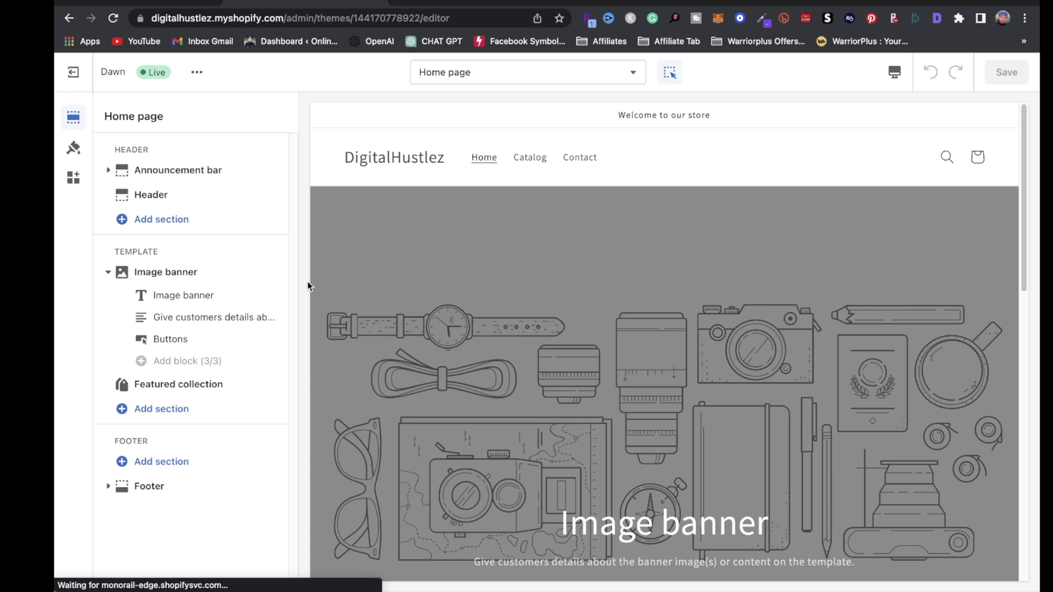
key("alt+Left")
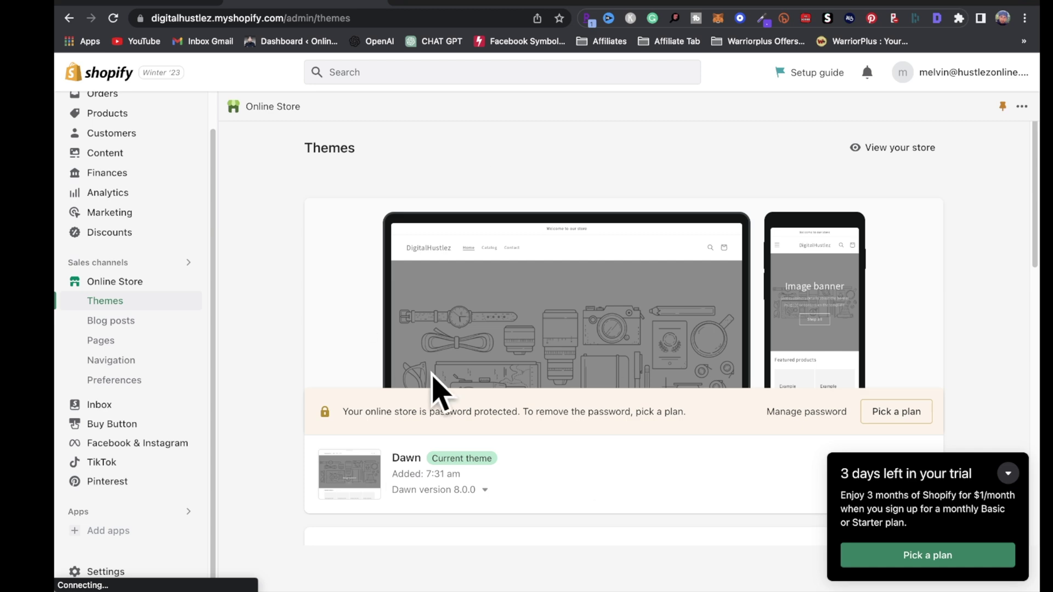
- Search the Shopify App Store for 'digital downloads' apps
left_click(112, 534)
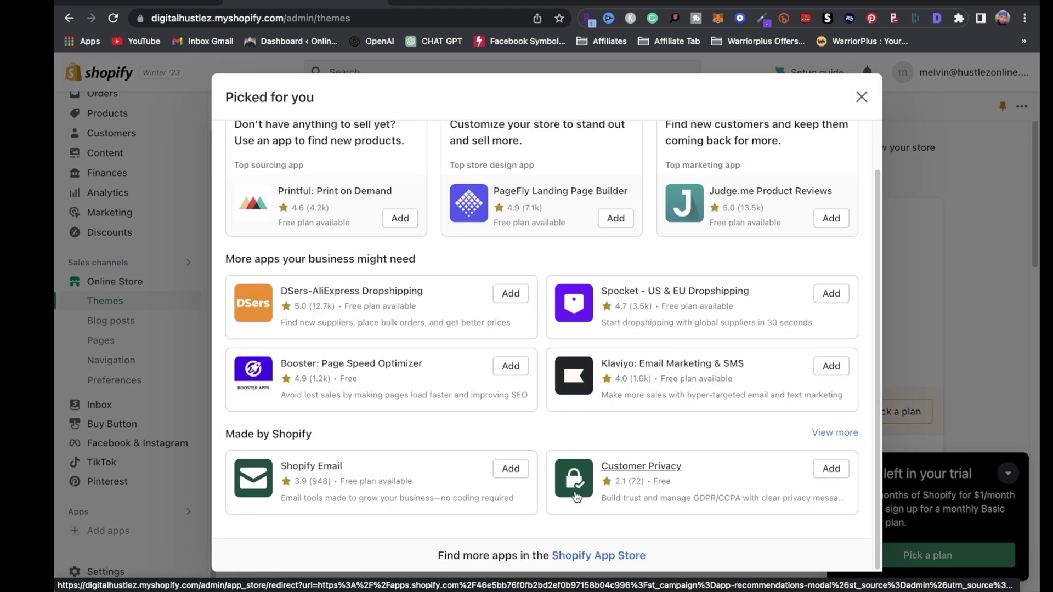
left_click(599, 557)
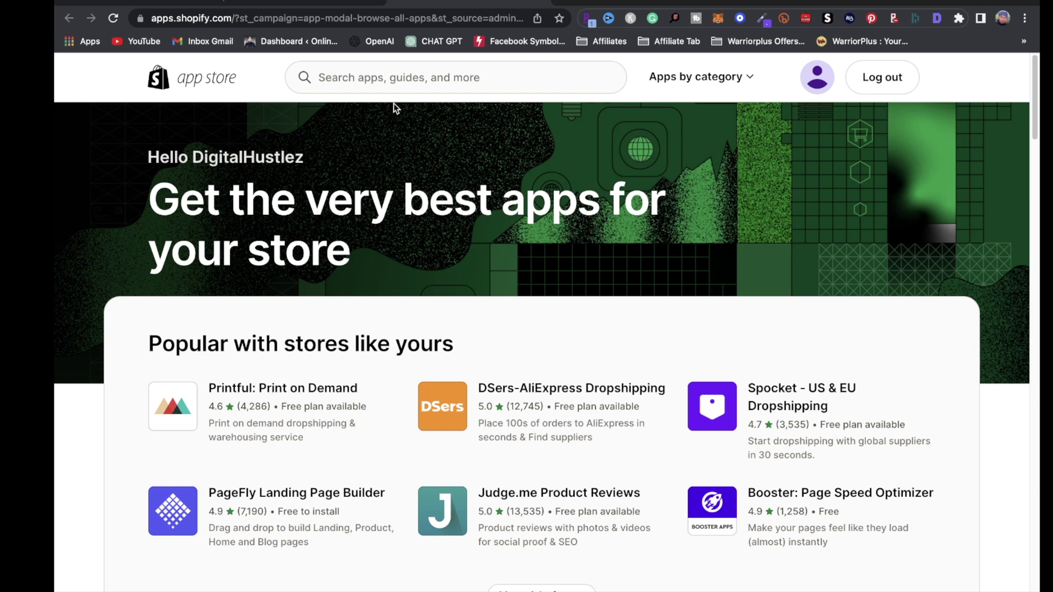
left_click(360, 79)
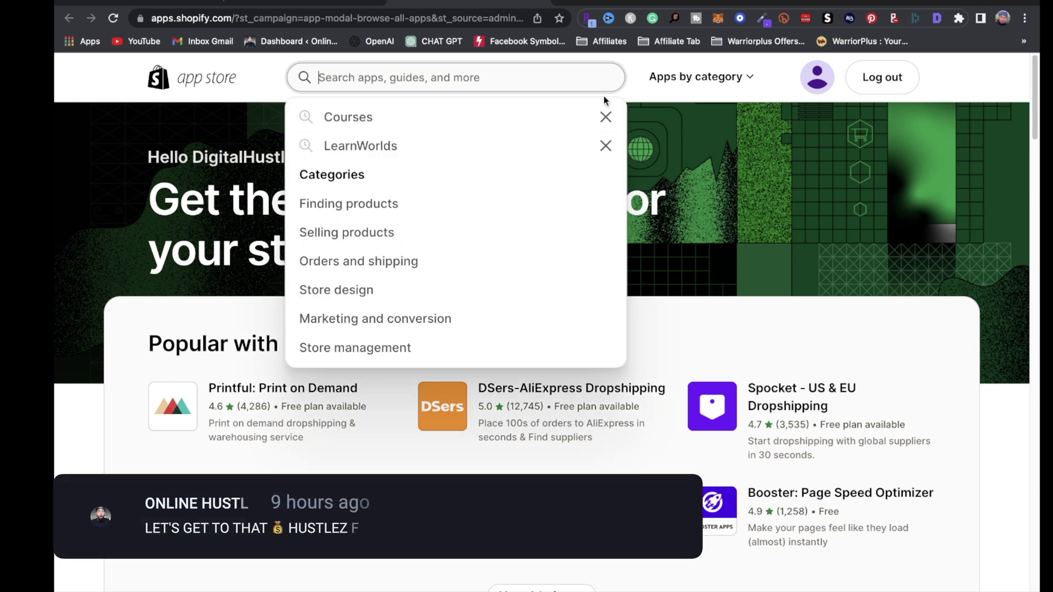
type("digital downloads")
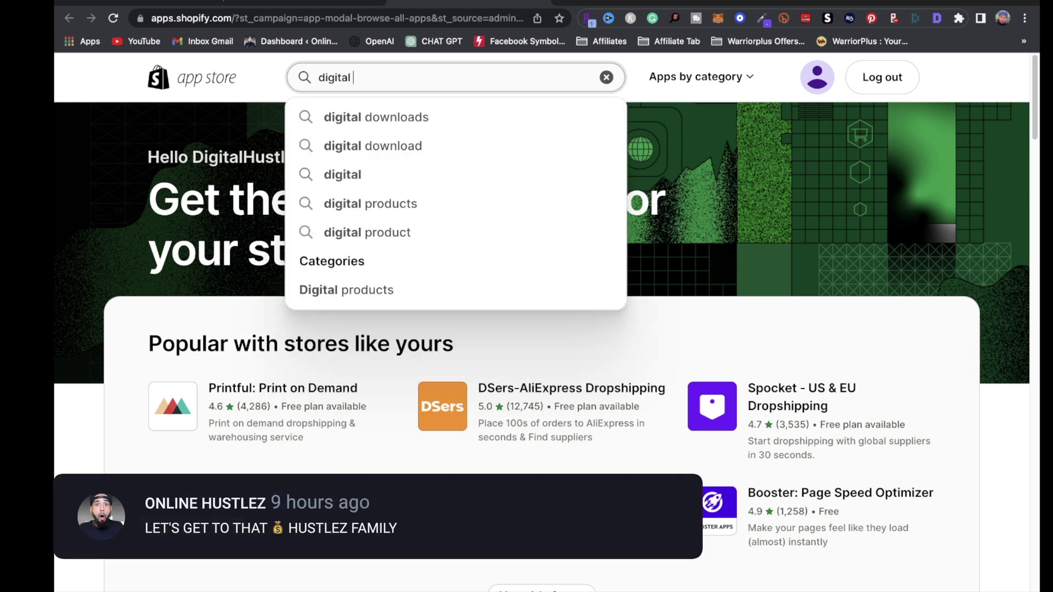
key("Return")
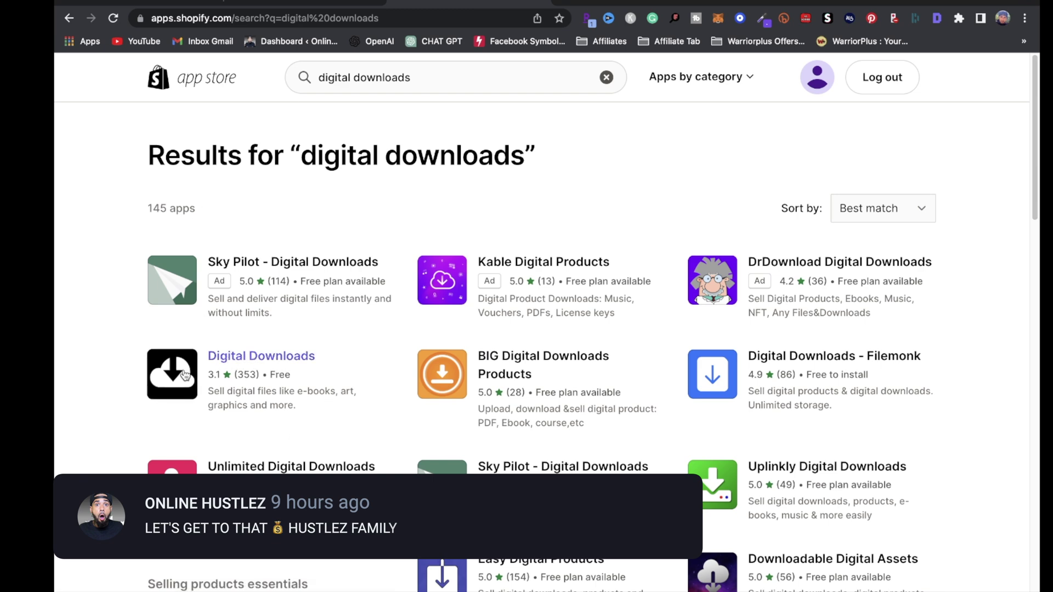
- Install the Digital Downloads app and go to the empty Products list
left_click(249, 358)
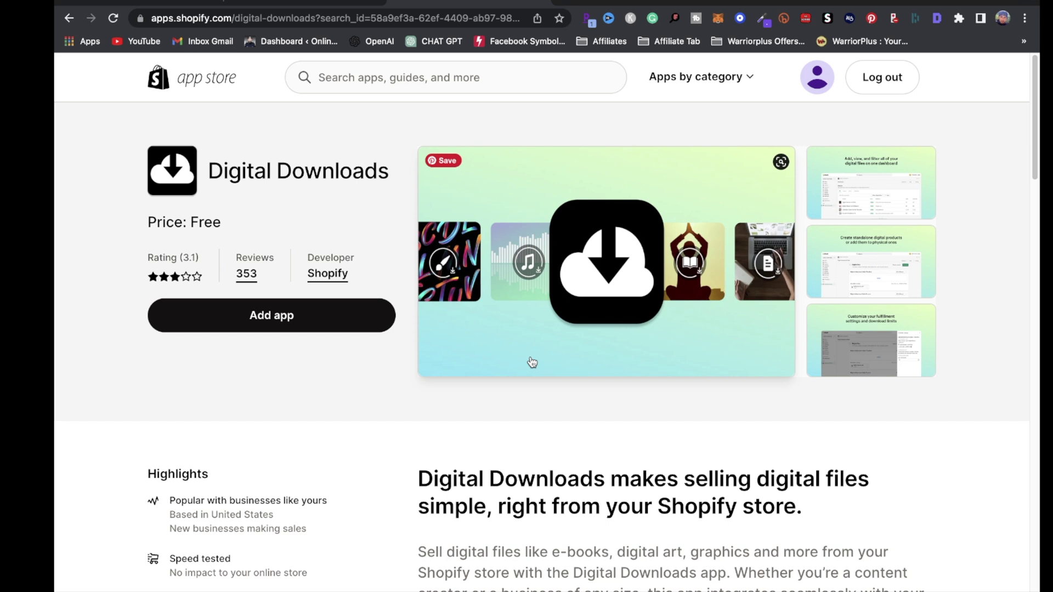
left_click(271, 320)
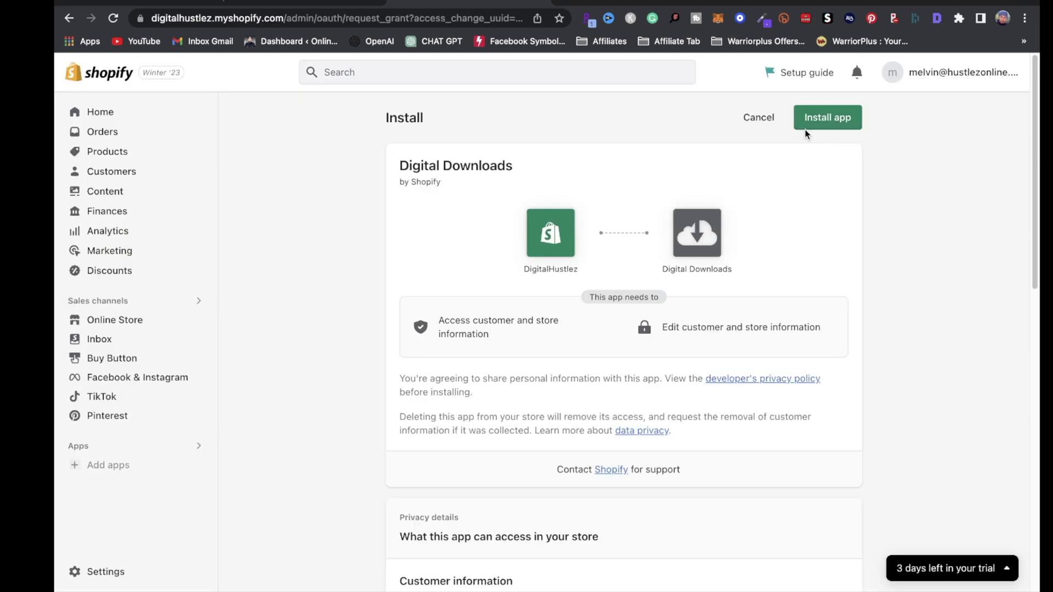
left_click(836, 118)
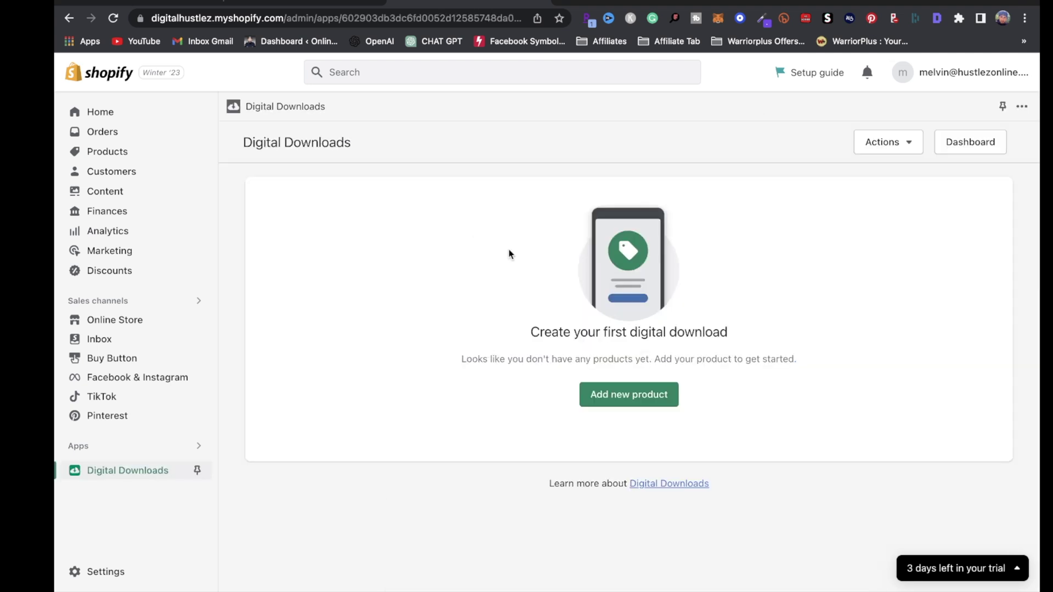
left_click(609, 403)
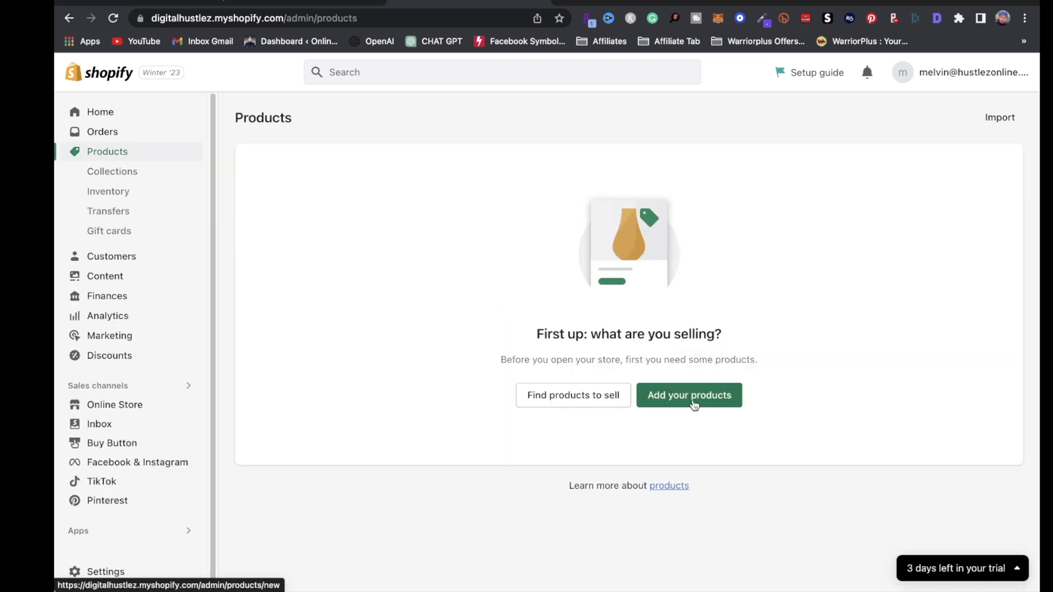
- Create a product titled 'Master Youtube Influence' with its four-paragraph description and save it
left_click(694, 395)
left_click(381, 186)
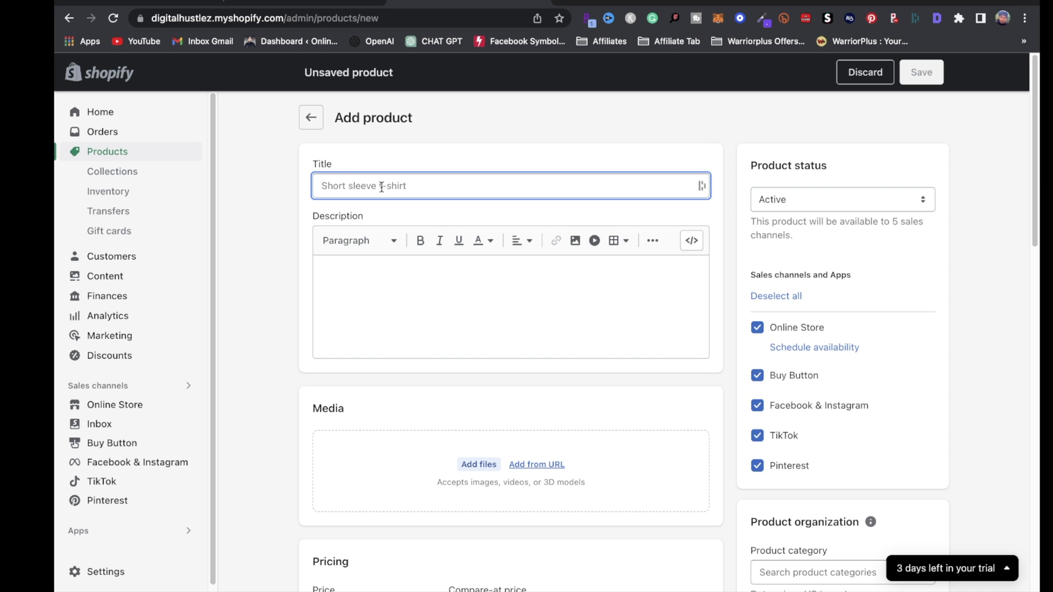
type("Master Youtube Influence")
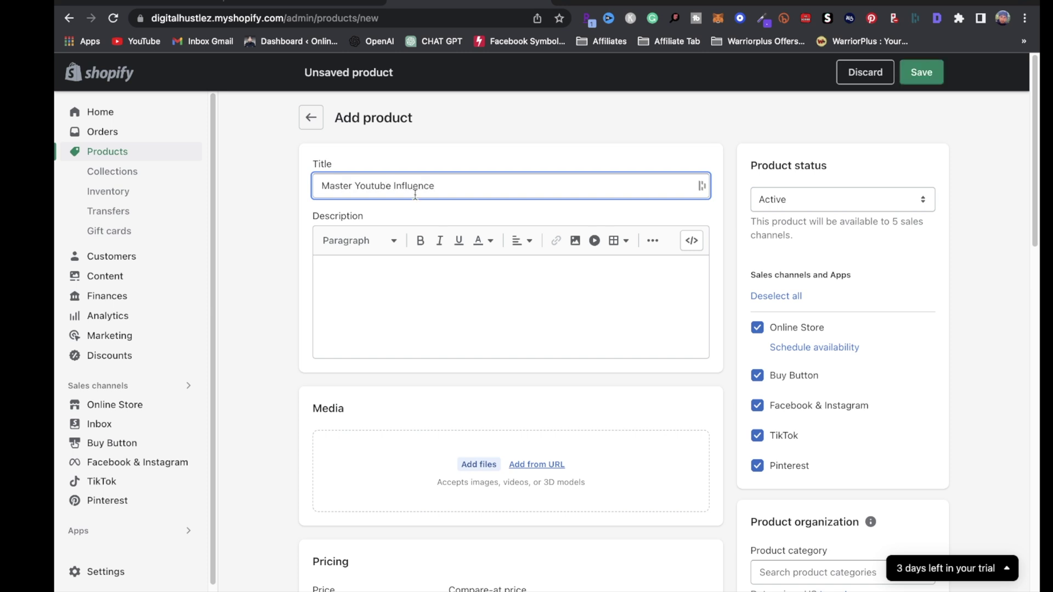
left_click(435, 296)
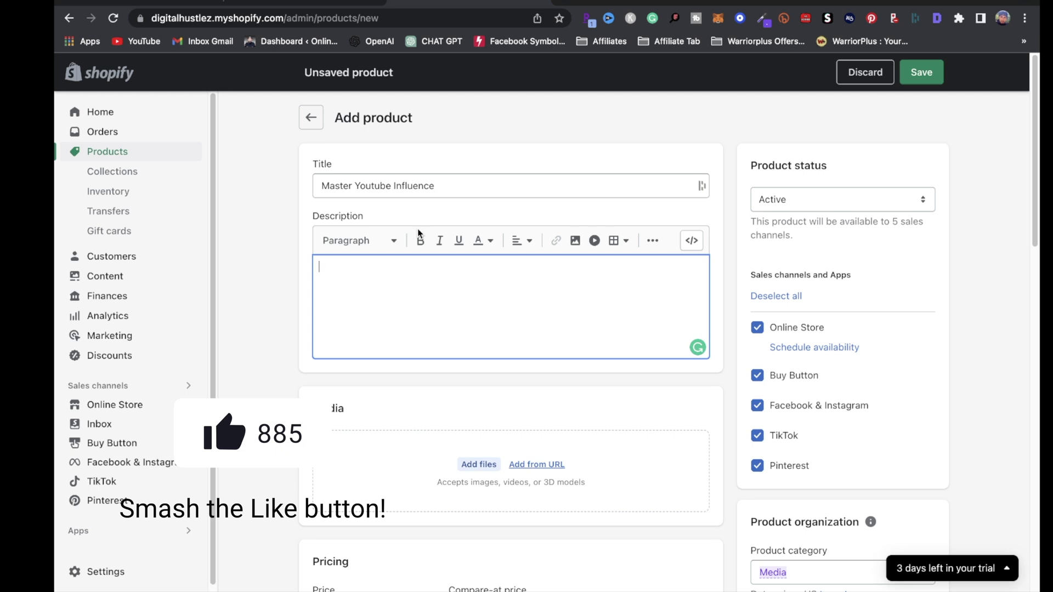
type("Master YouTube Influence is a new powerful report that reveals the money-making possibilities of becoming a YouTube influencer. Readers of the report will learn that there are a number of influencers on YouTube that are earning significant incomes. The report explains that YouTube influencers are sought out by sponsors who will pay well. Readers will learn that it is not an easy thing to become a successful YouTube influencer. The report stresses that it requires dedication and consistent action to succeed. There is a step-by-step process in the report to become a YouTube influencer which readers can follow. This explains in detail what they need to do to get started in the best way. The reader will learn about some YouTube promotional tactics that they can use to gain more subscribers and get more views to their videos. These tactics are not used by many YouTubers and offer clear advantages. They are easy to implement and are proven to deliver good results for channel growth.")
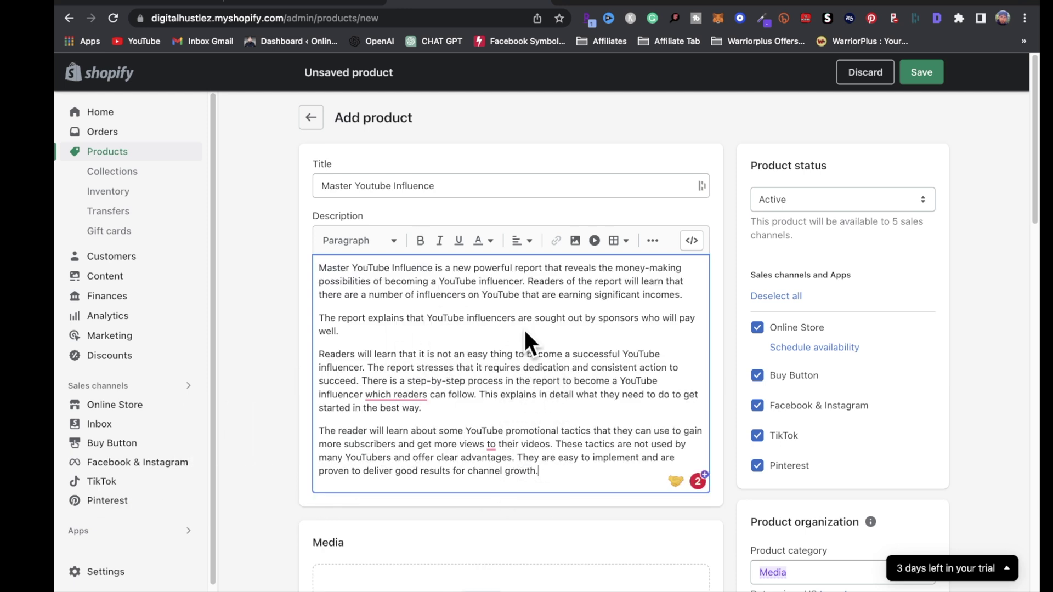
scroll(524, 328, "down", 6)
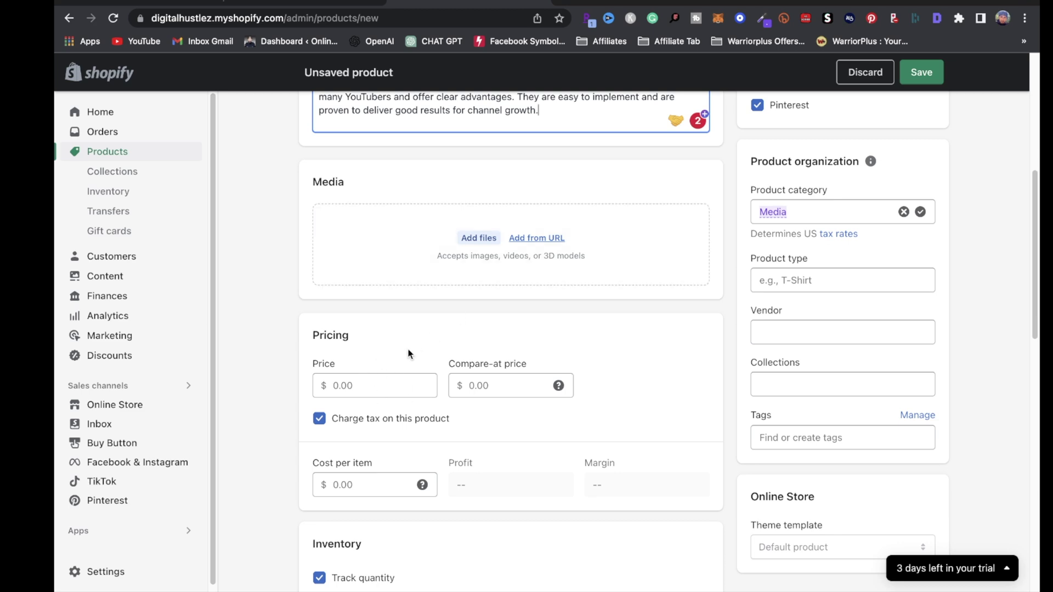
scroll(409, 351, "down", 3)
scroll(529, 214, "up", 10)
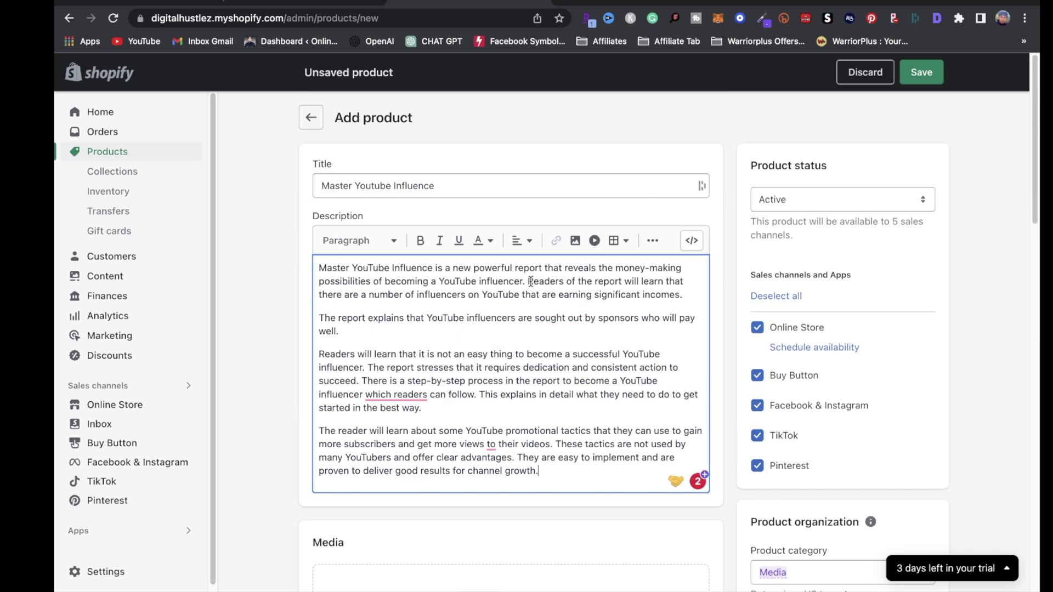
left_click(924, 73)
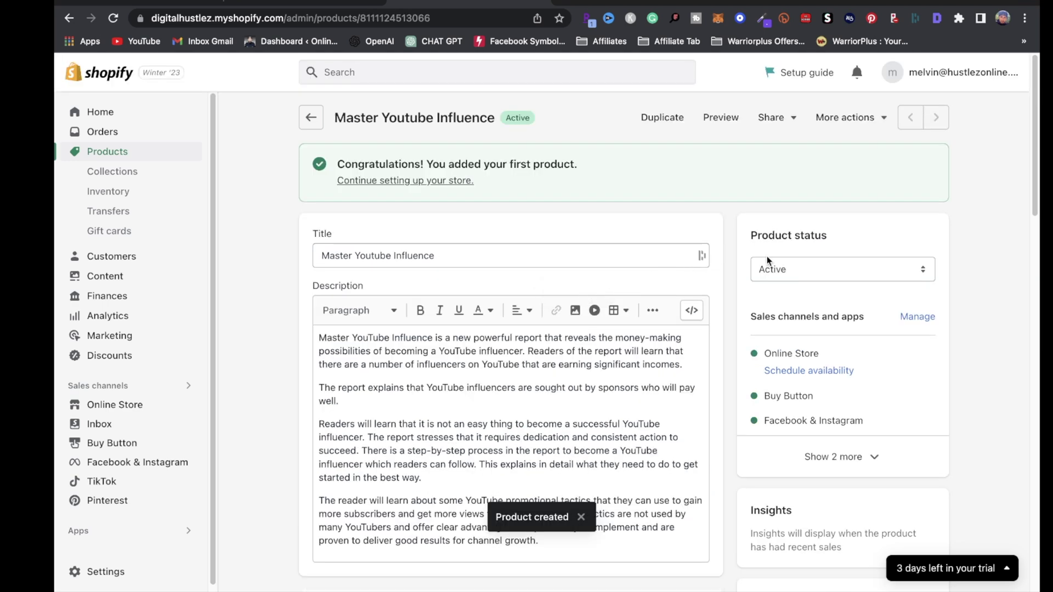
- Set the product status to Draft and save
left_click(921, 271)
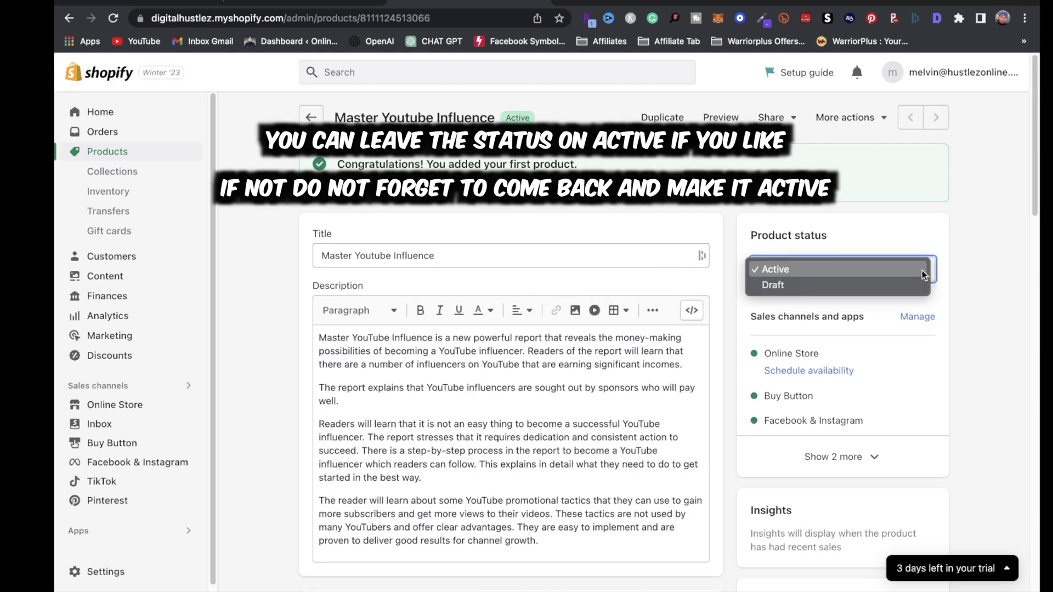
left_click(896, 284)
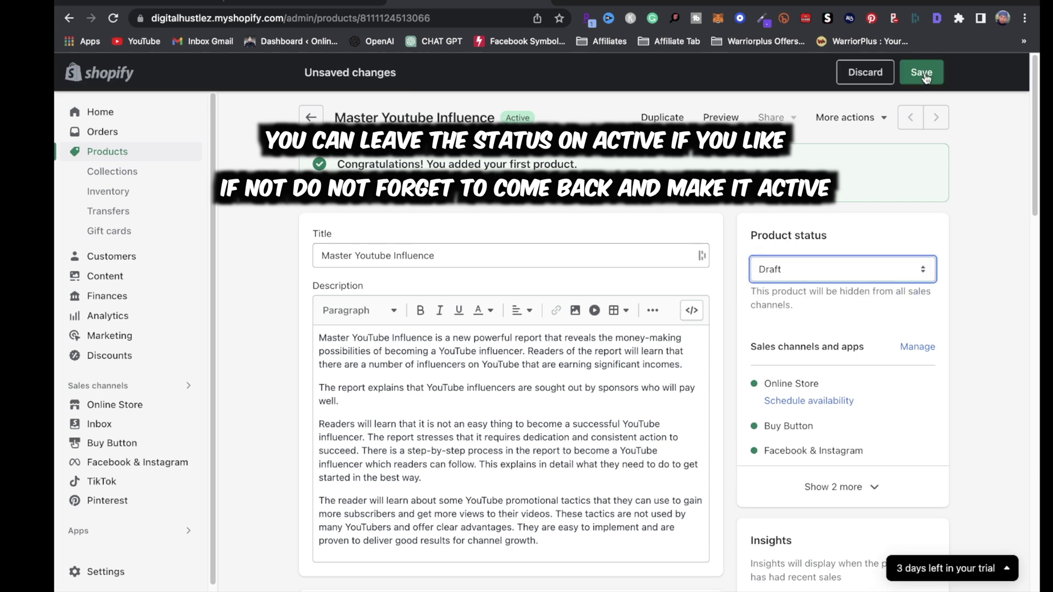
left_click(924, 77)
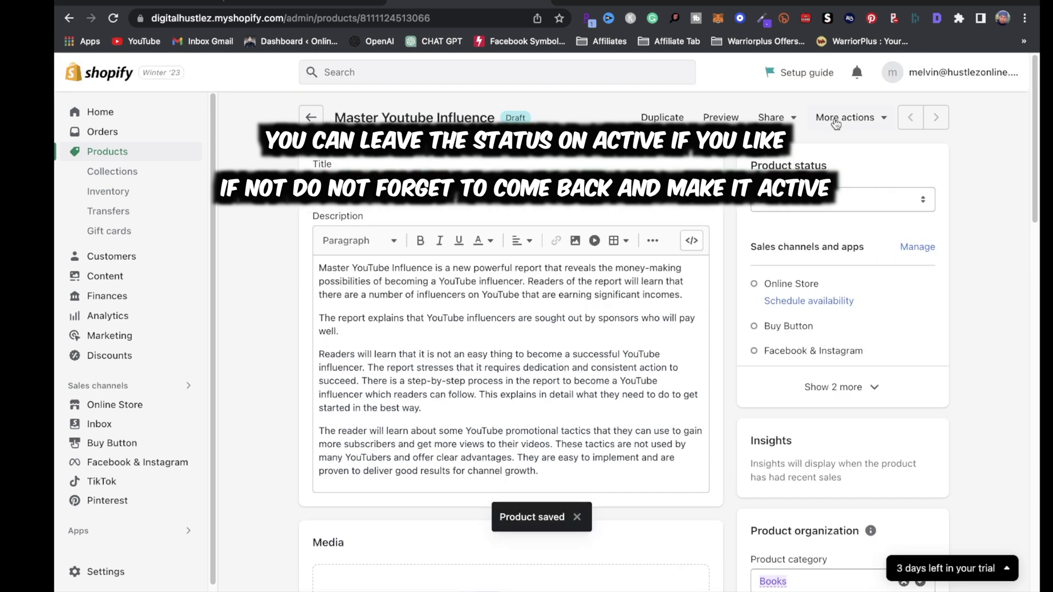
- Attach the Master YouTube Influence Ebook PDF as the product's digital file and publish it
left_click(884, 124)
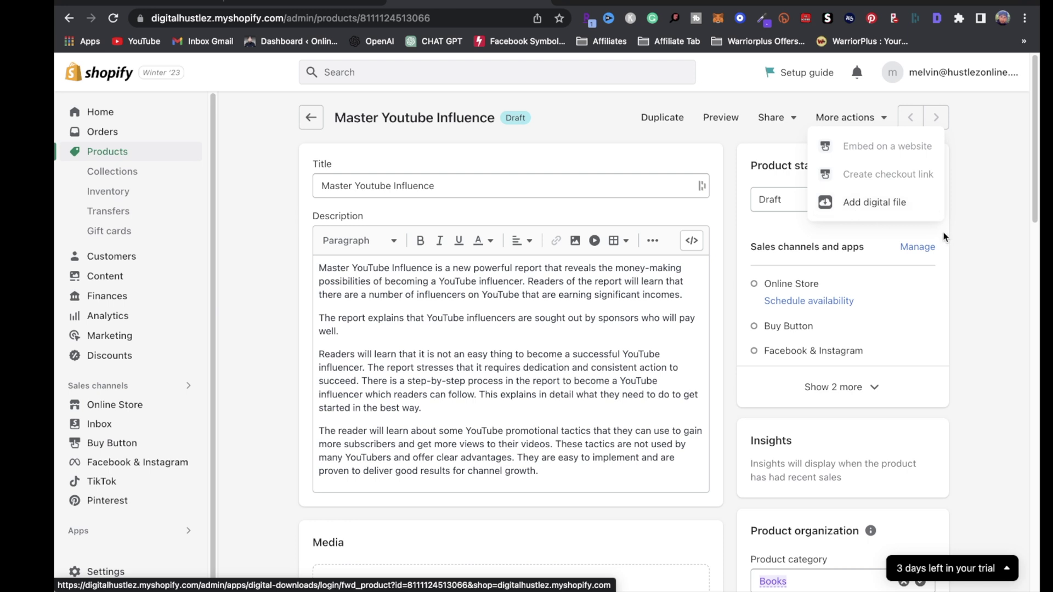
left_click(850, 203)
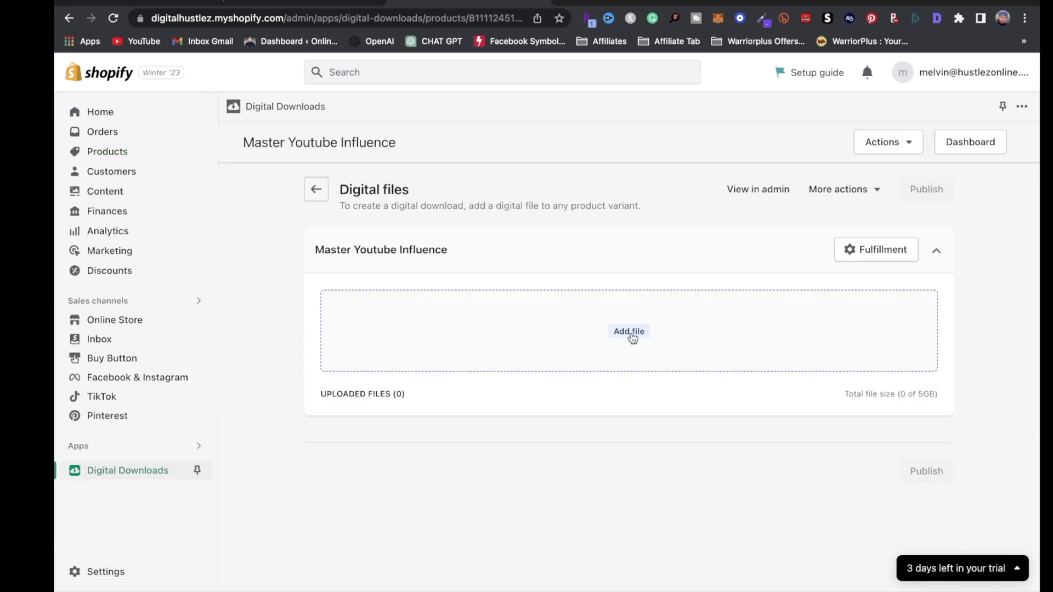
left_click(631, 333)
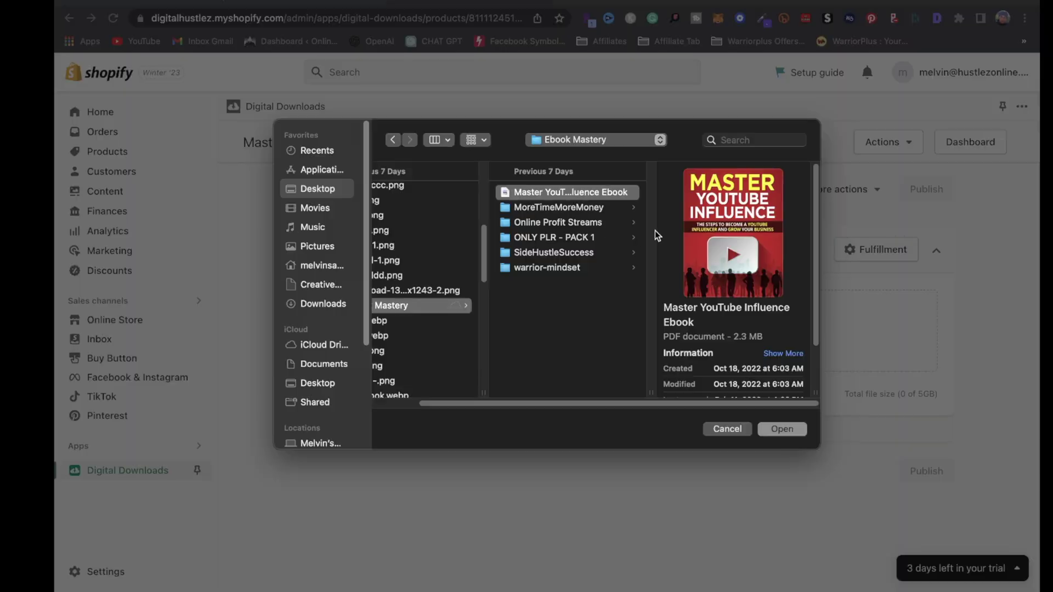
left_click(782, 426)
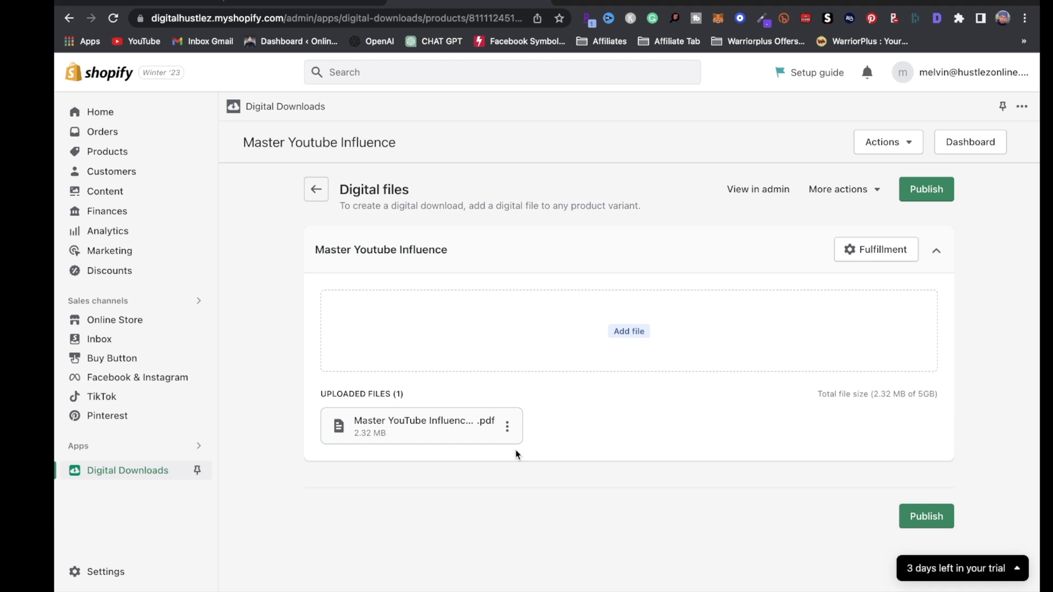
left_click(922, 524)
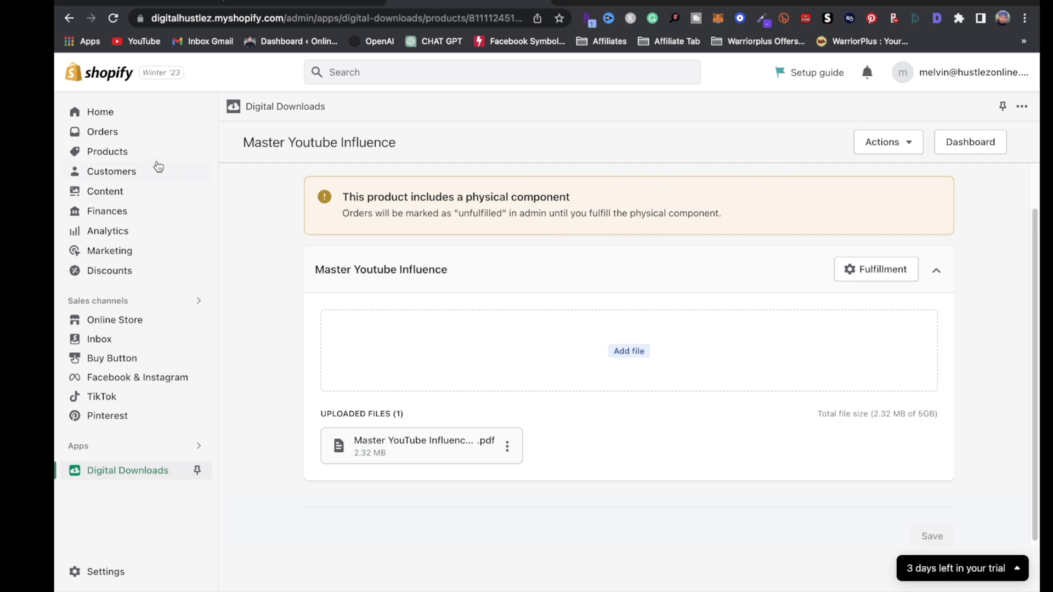
- Turn off tax on Master Youtube Influence and price it $10.00 with a $15.00 compare-at price
left_click(130, 155)
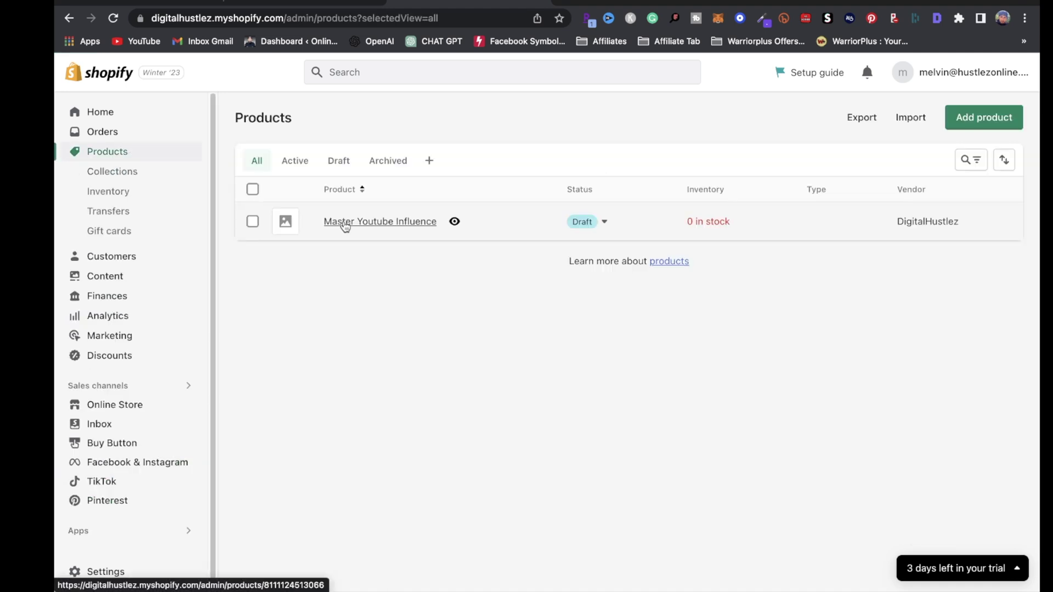
left_click(344, 222)
scroll(696, 487, "down", 7)
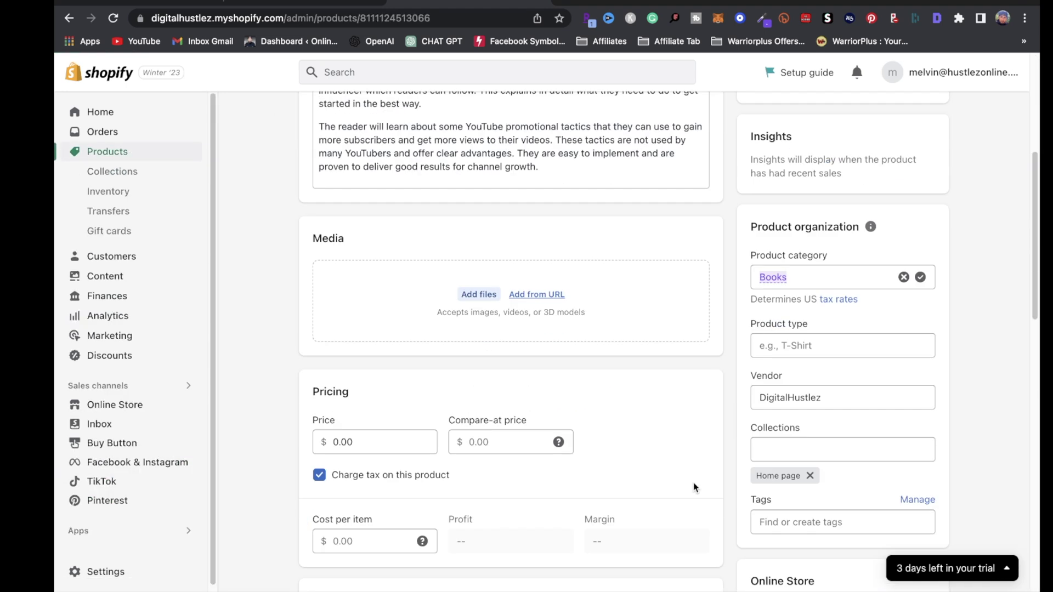
scroll(445, 405, "down", 2)
left_click(434, 392)
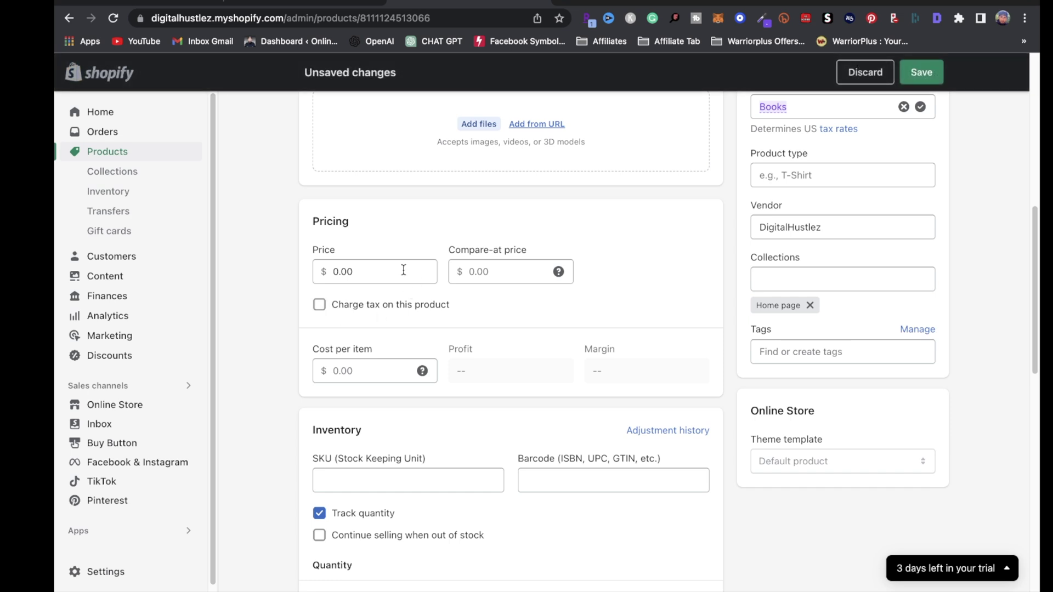
left_click(376, 277)
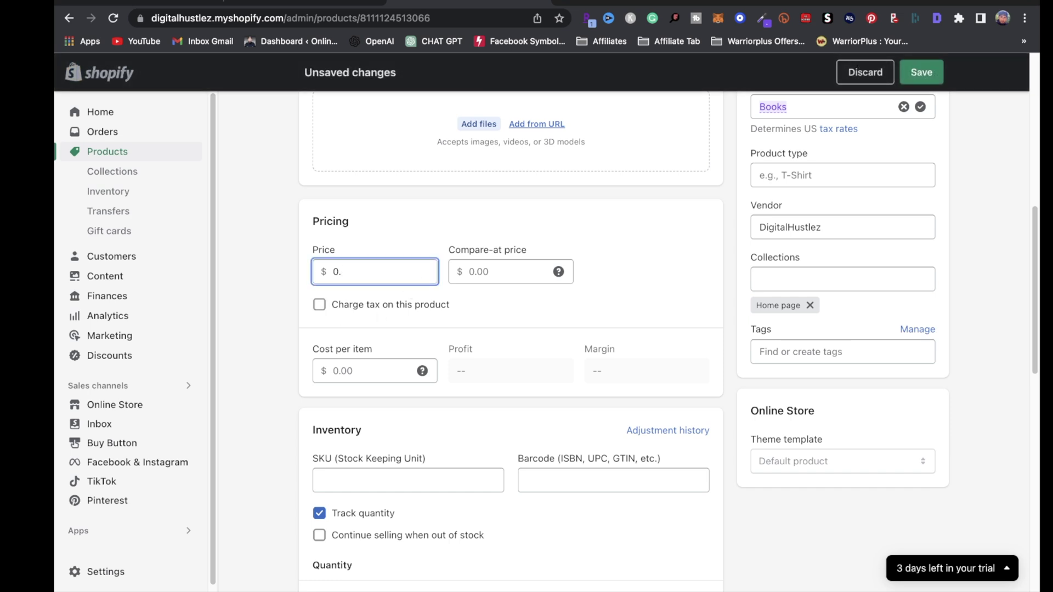
type("10")
left_click(474, 264)
type("15")
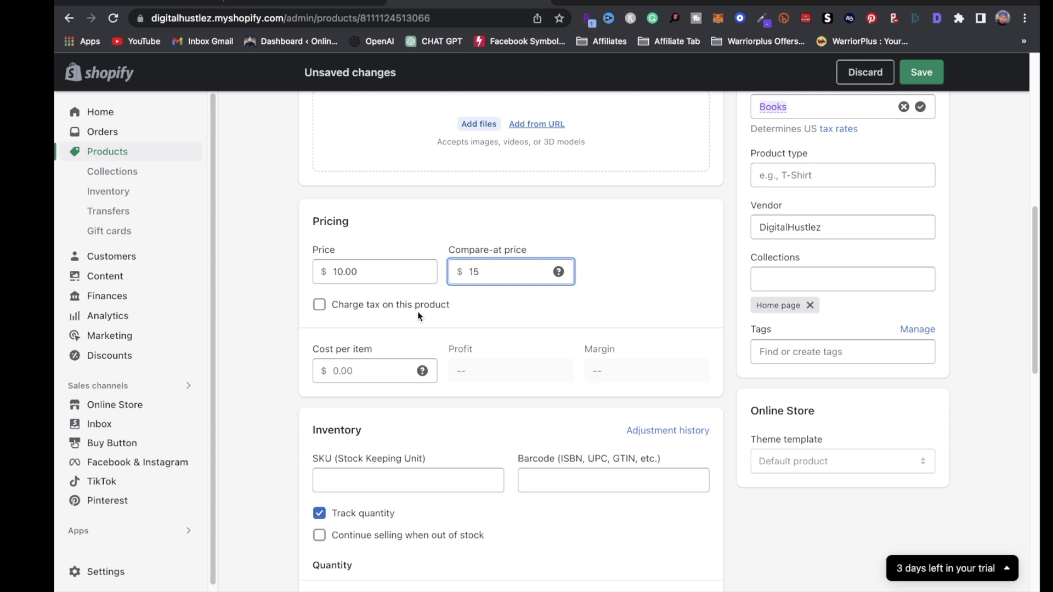
scroll(418, 317, "down", 3)
- Stop tracking quantity, mark it as a digital product, add a cover image, and save
left_click(319, 377)
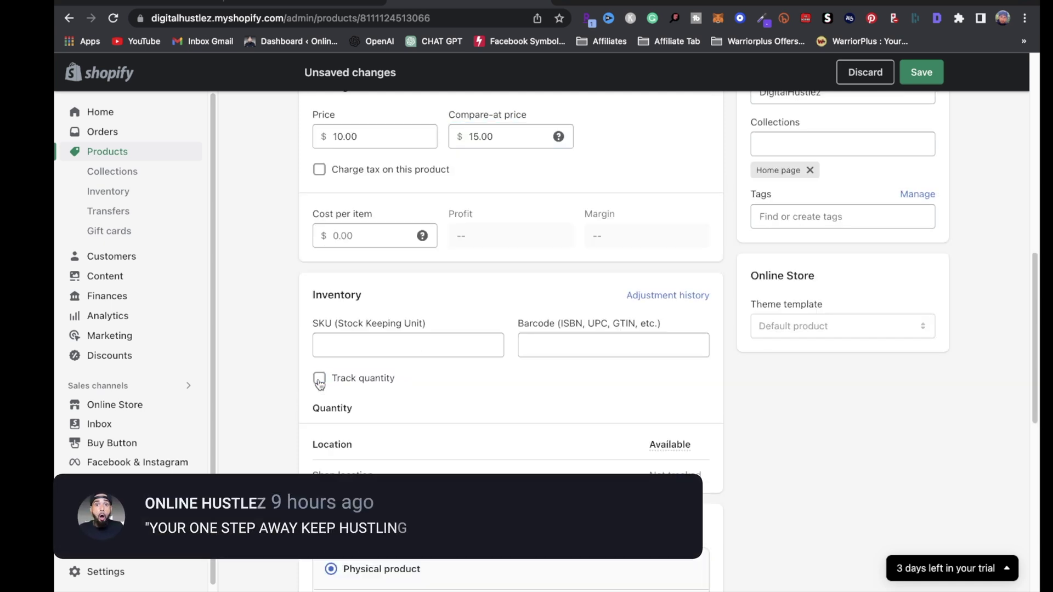
scroll(373, 214, "down", 6)
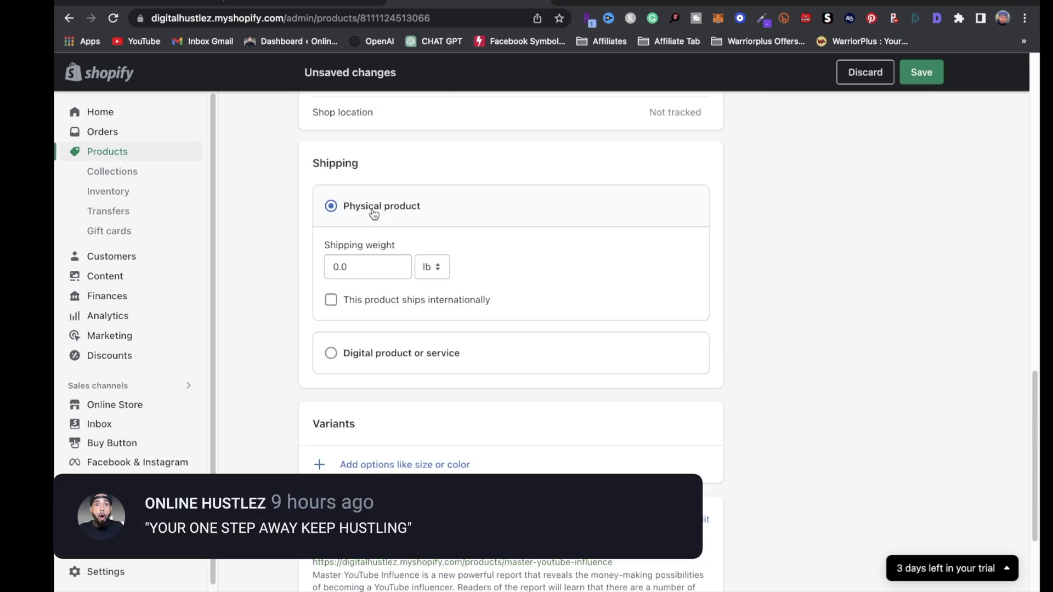
left_click(334, 358)
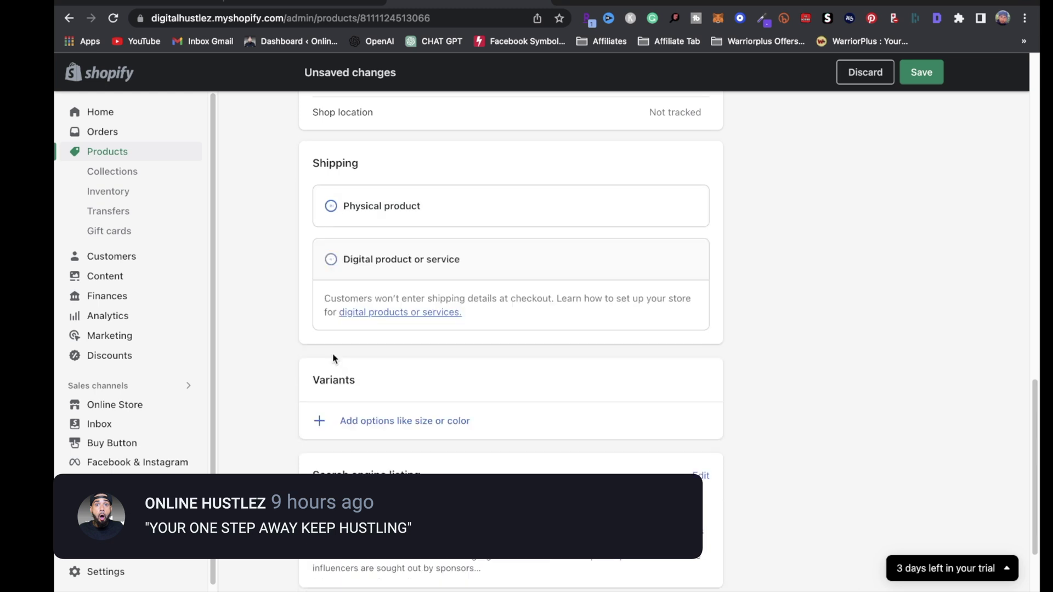
scroll(604, 395, "up", 15)
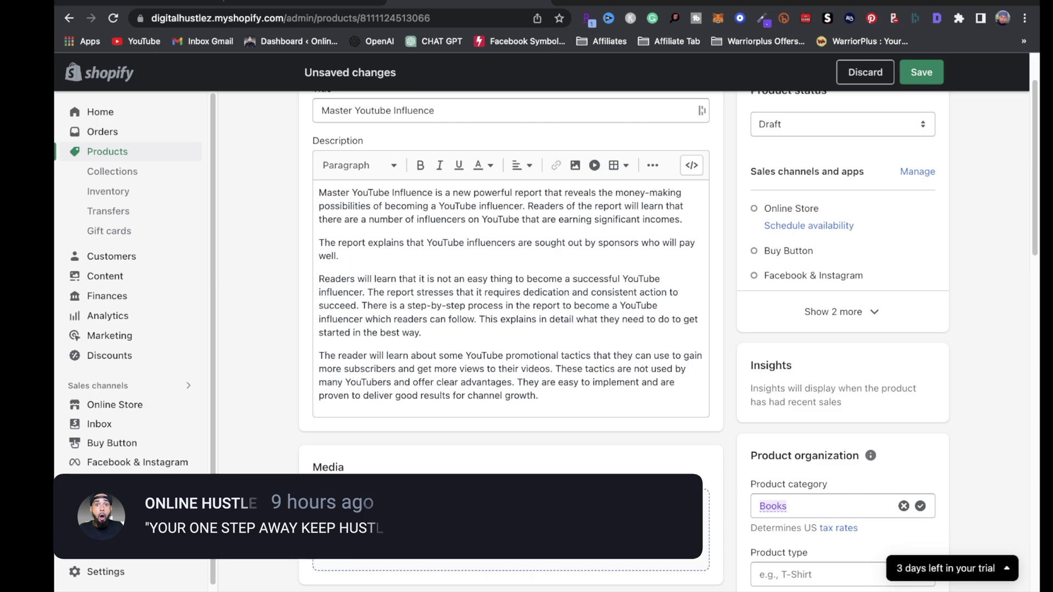
left_click(478, 524)
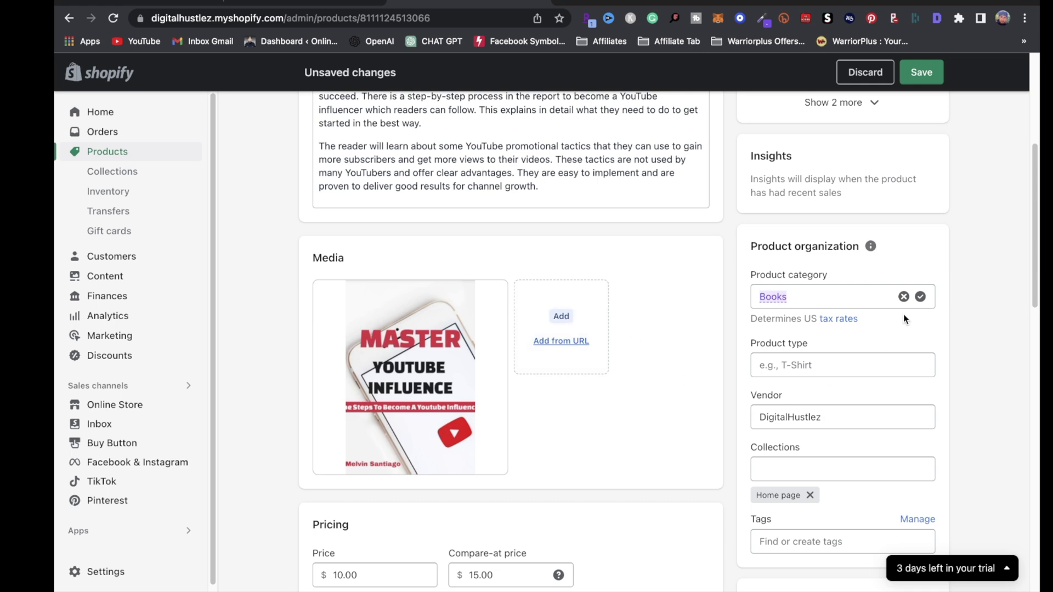
scroll(877, 318, "up", 5)
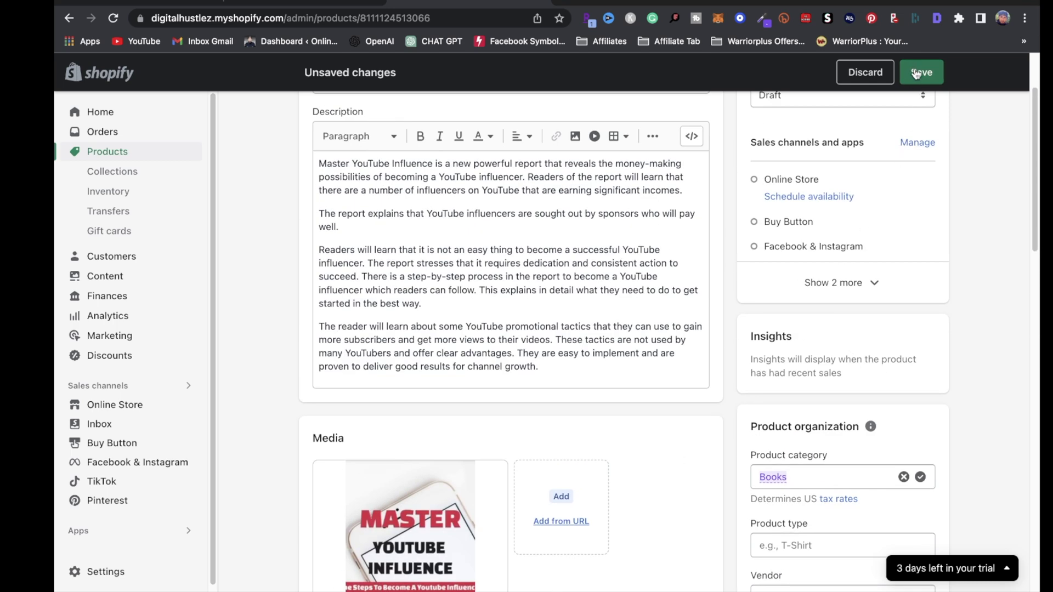
left_click(917, 73)
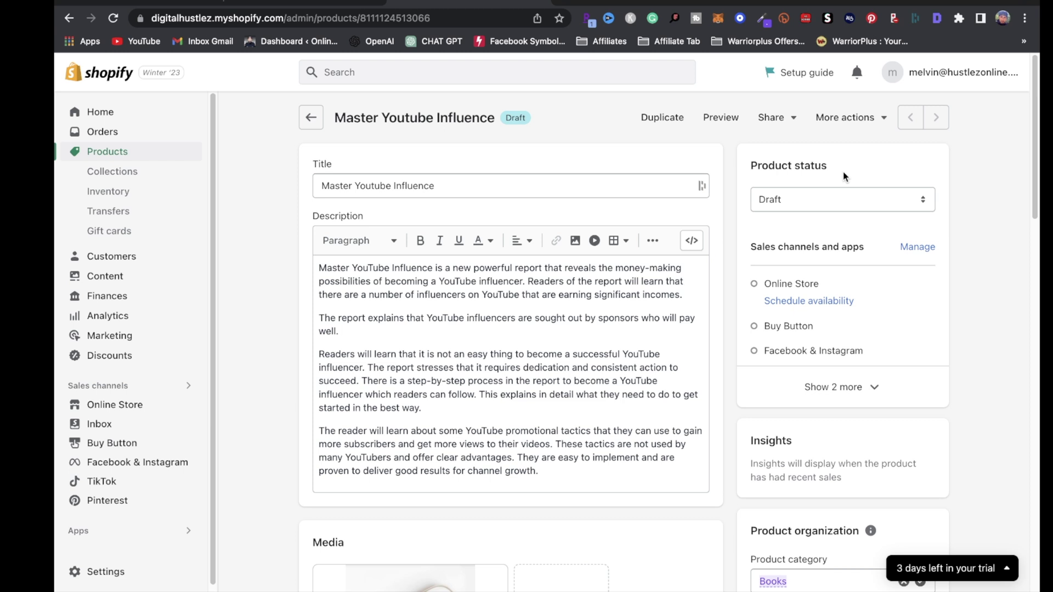
- Preview Master Youtube Influence in the storefront, showing $10.00 on sale, then open a new tab
left_click(723, 118)
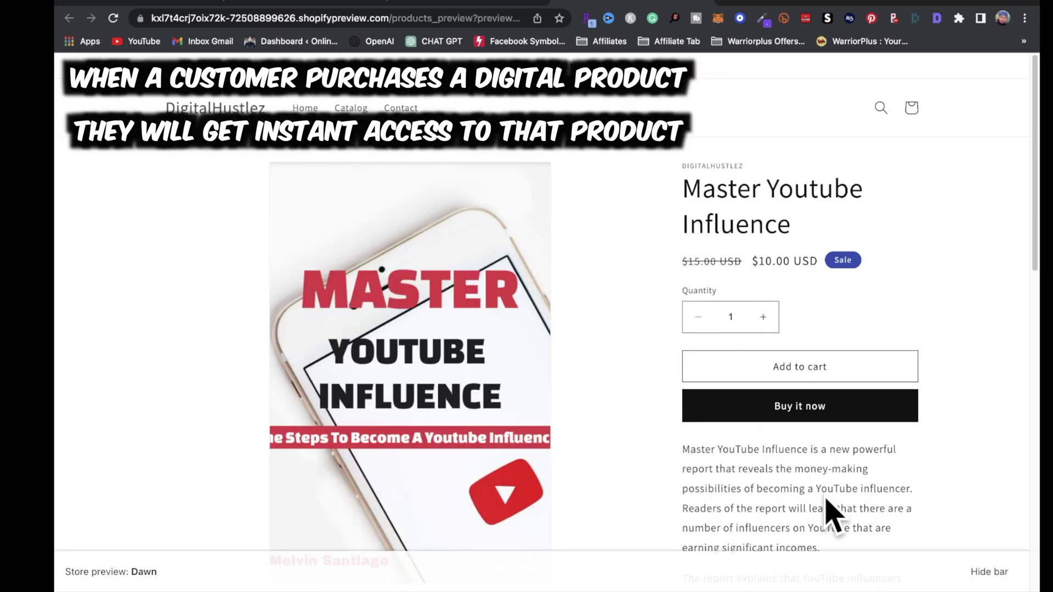
scroll(823, 499, "down", 5)
scroll(833, 302, "up", 5)
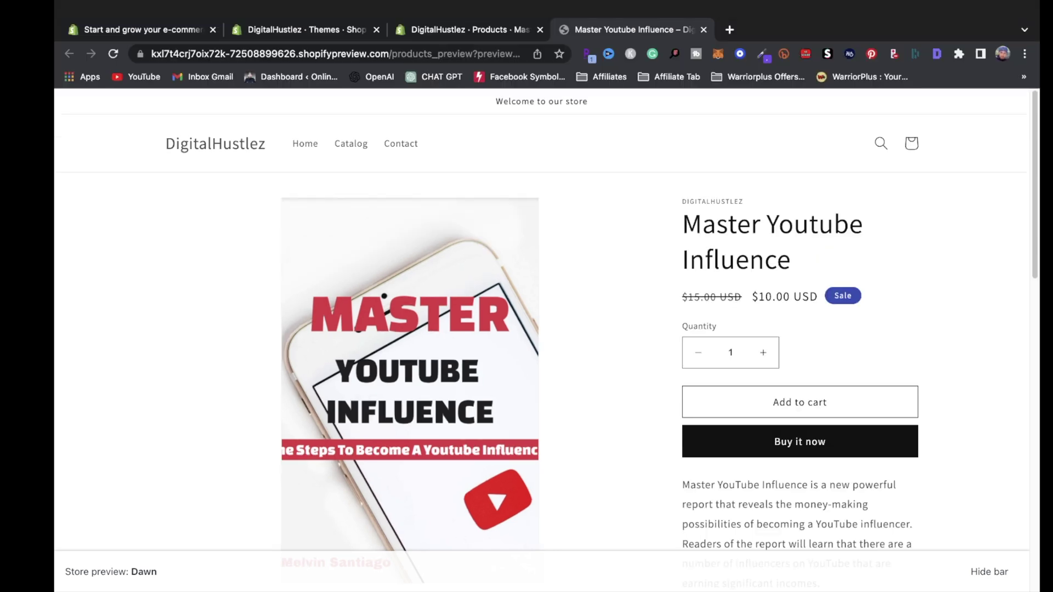
left_click(731, 29)
- Go to placeit.net and search for 'ebook covers mockups'
type("placeit.net")
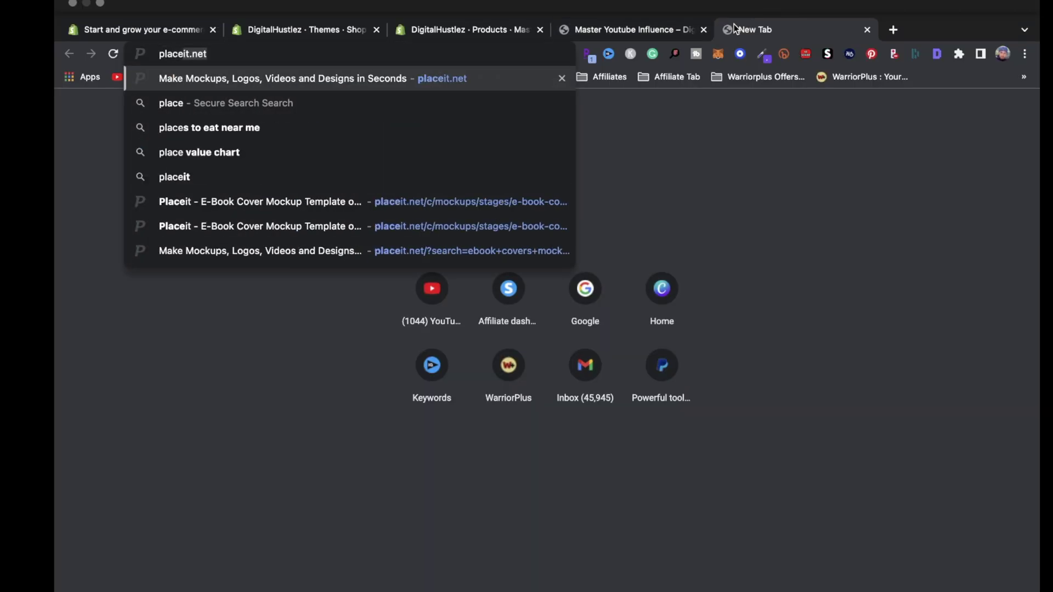
key("Return")
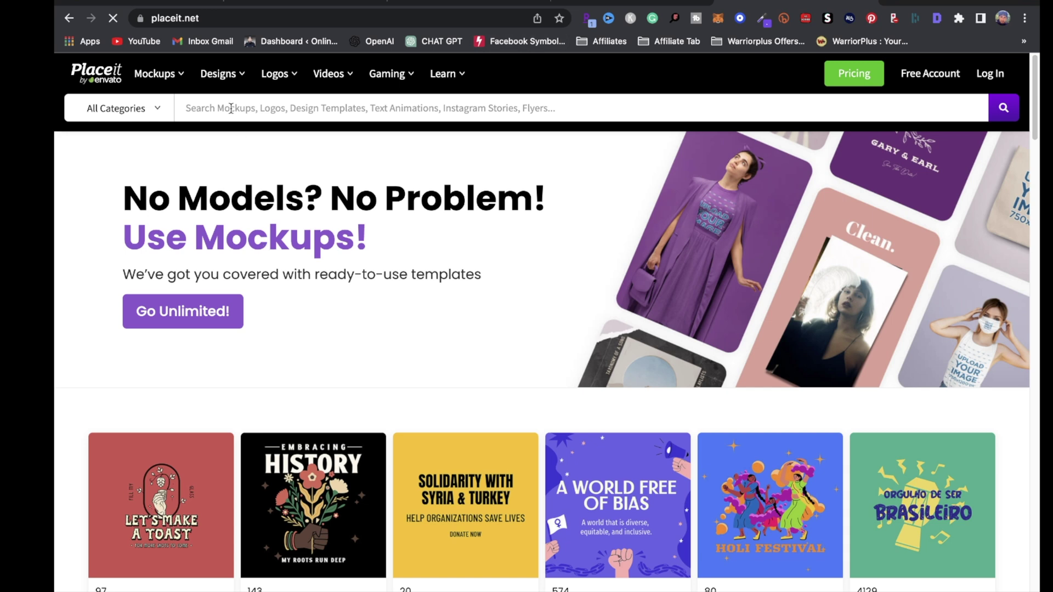
left_click(231, 108)
type("EBO")
left_click(219, 189)
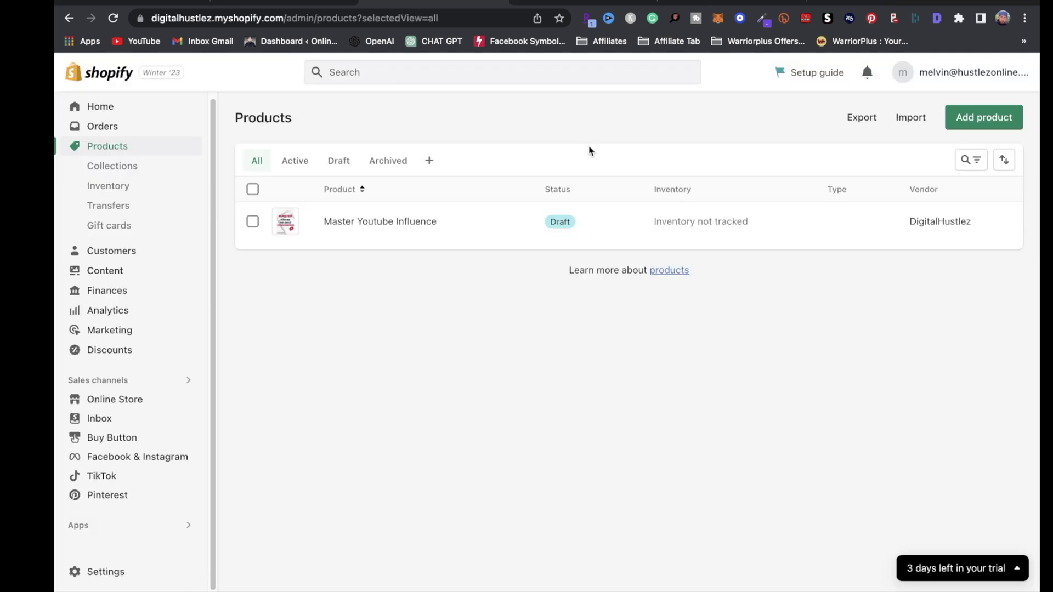
- Read the Thinkific - Online Courses listing down to its Free, $49, $99 and $199/month plans
left_click(598, 6)
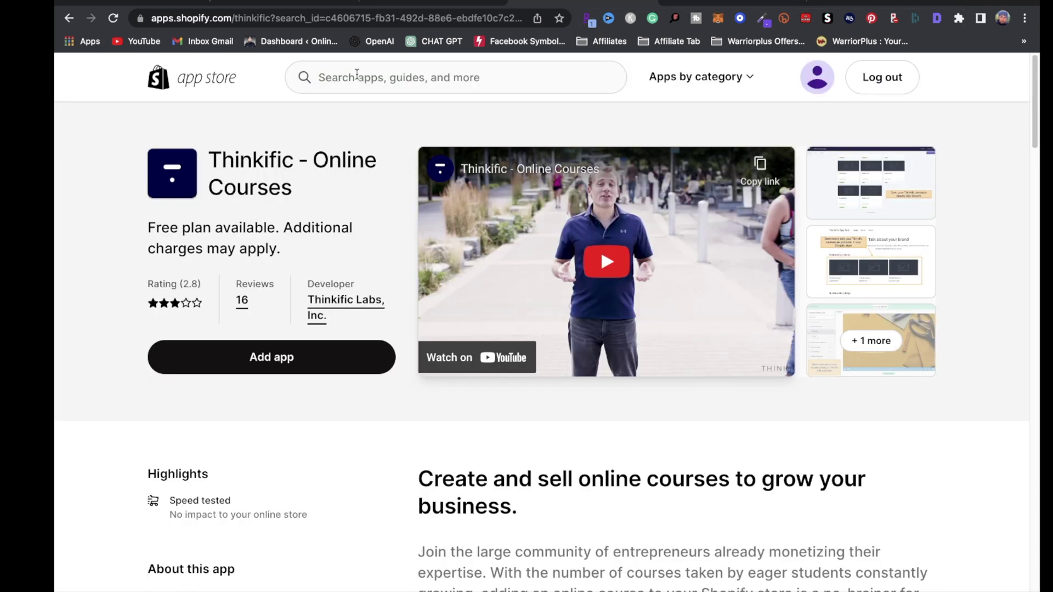
left_click(417, 4)
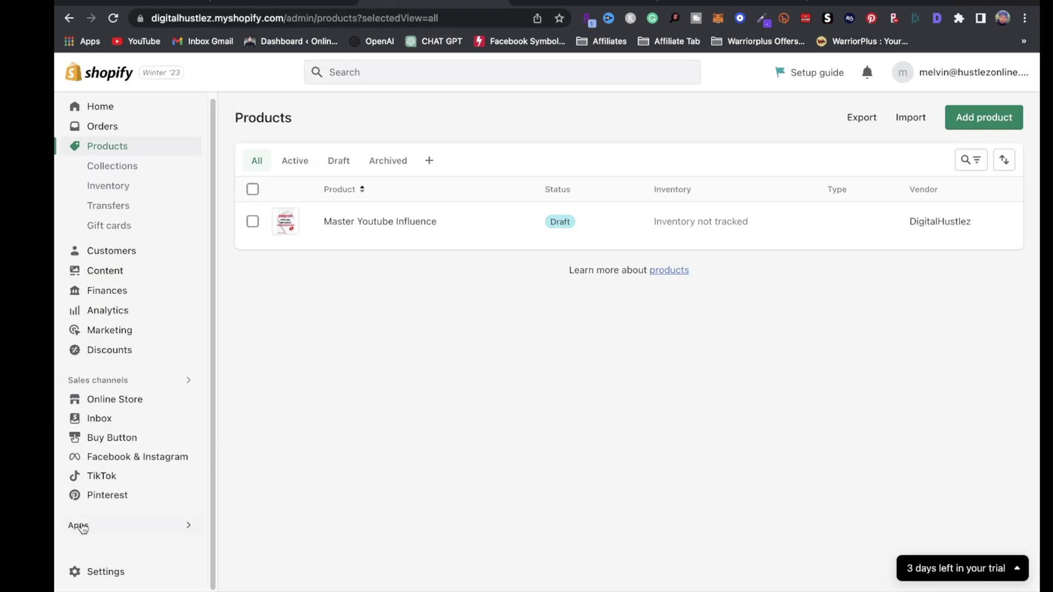
left_click(351, 3)
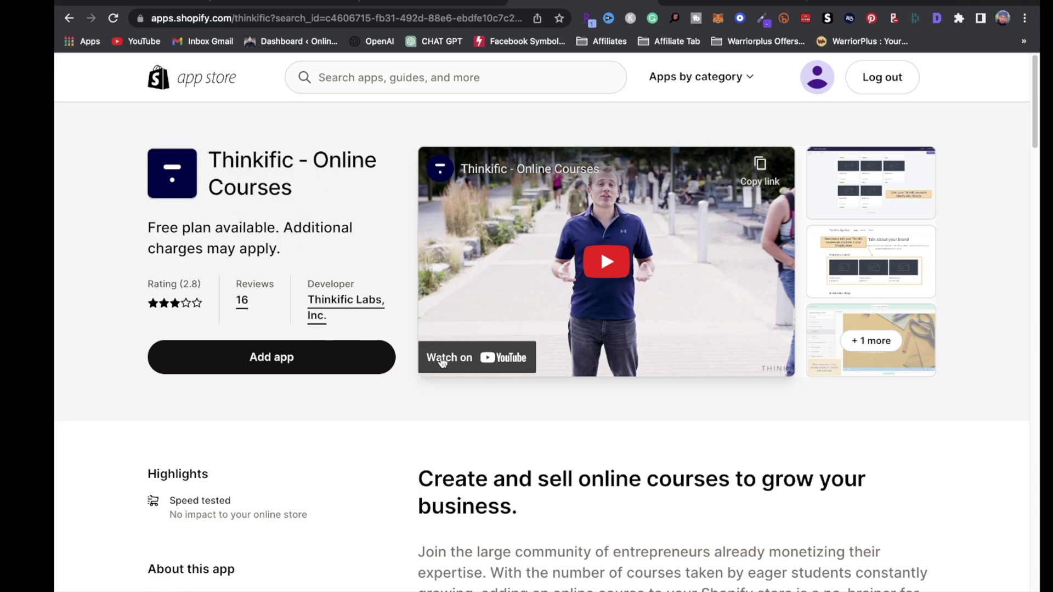
scroll(487, 405, "down", 3)
scroll(487, 405, "down", 2)
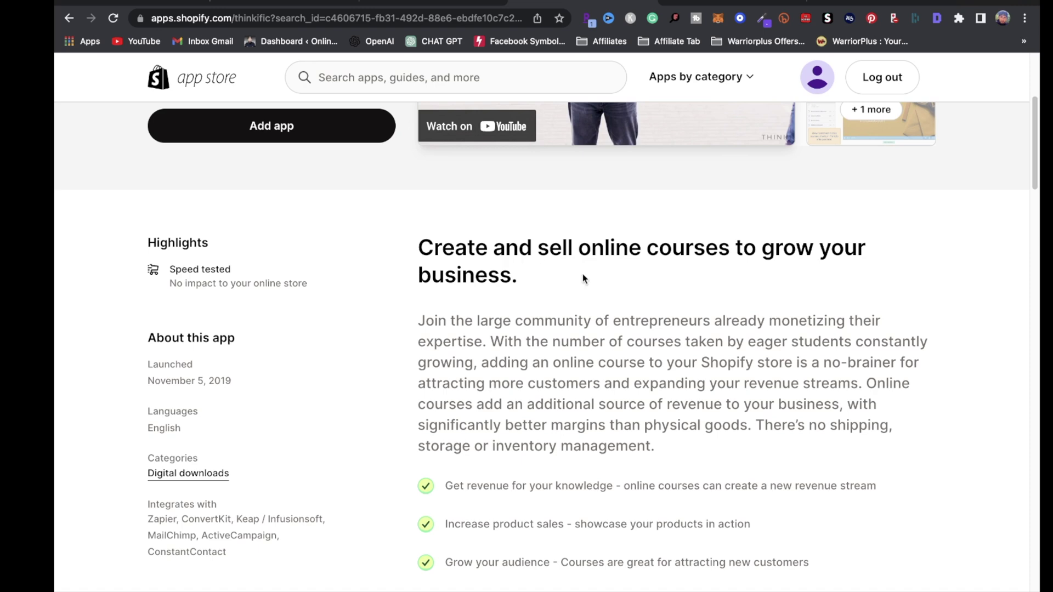
scroll(376, 254, "down", 8)
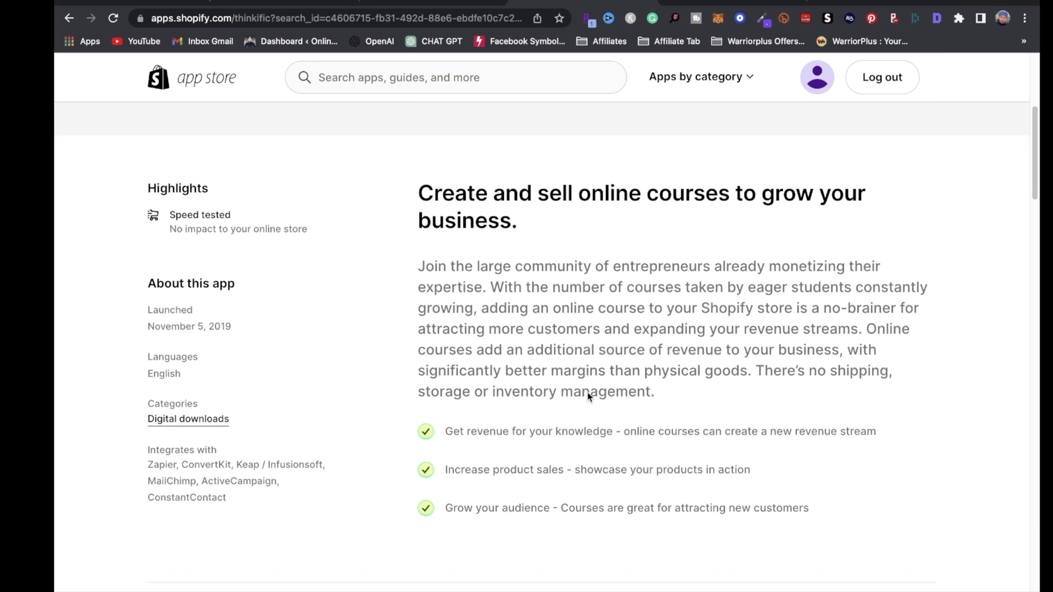
scroll(444, 391, "down", 3)
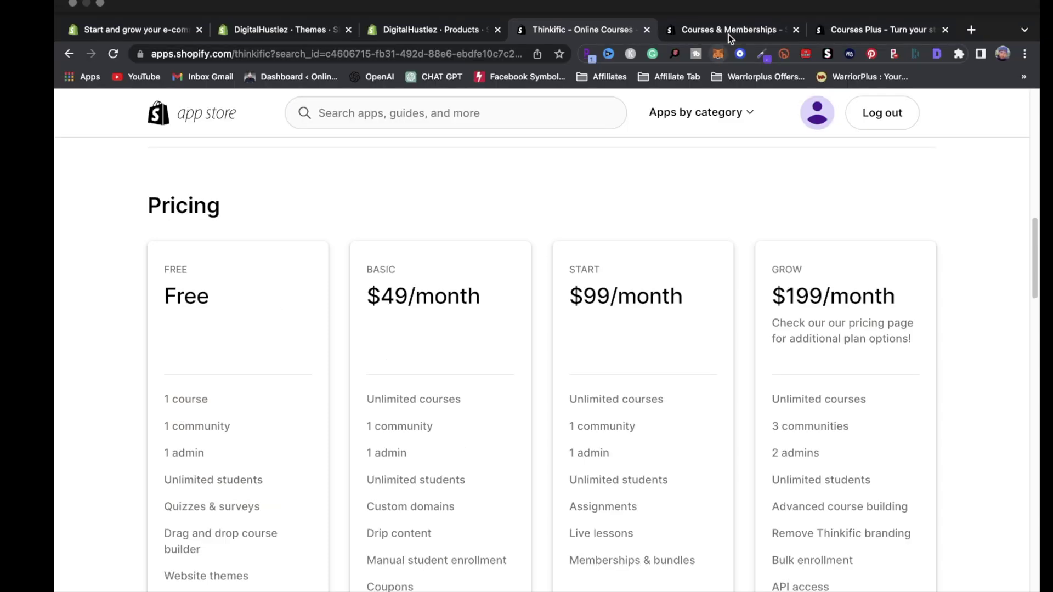
- Read through InflowKit's Courses & Memberships listing, priced from $24/month with a 14-day trial
left_click(728, 26)
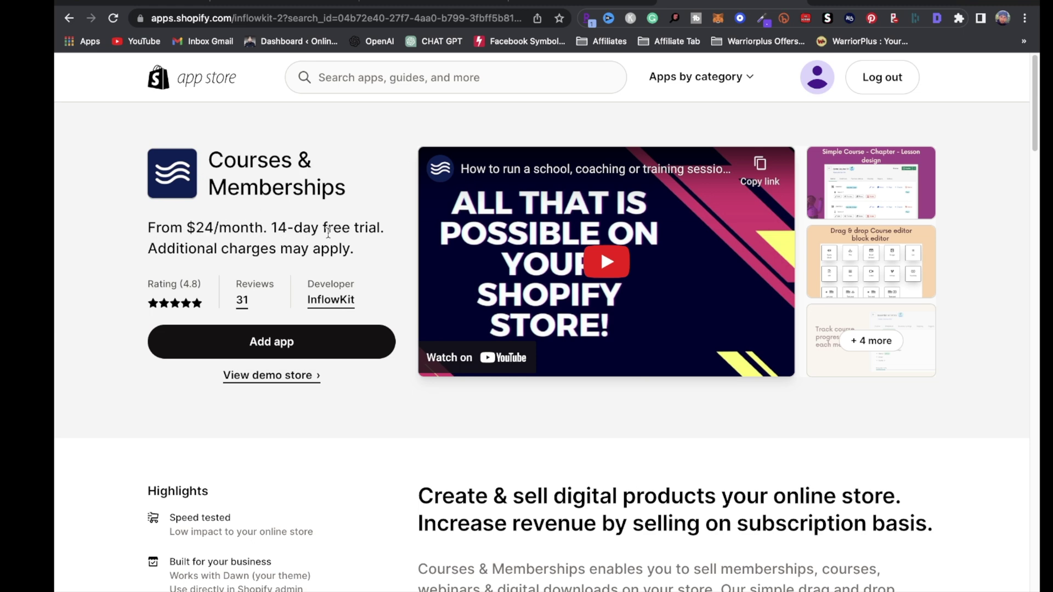
scroll(307, 368, "down", 5)
scroll(344, 389, "down", 2)
scroll(346, 373, "up", 1)
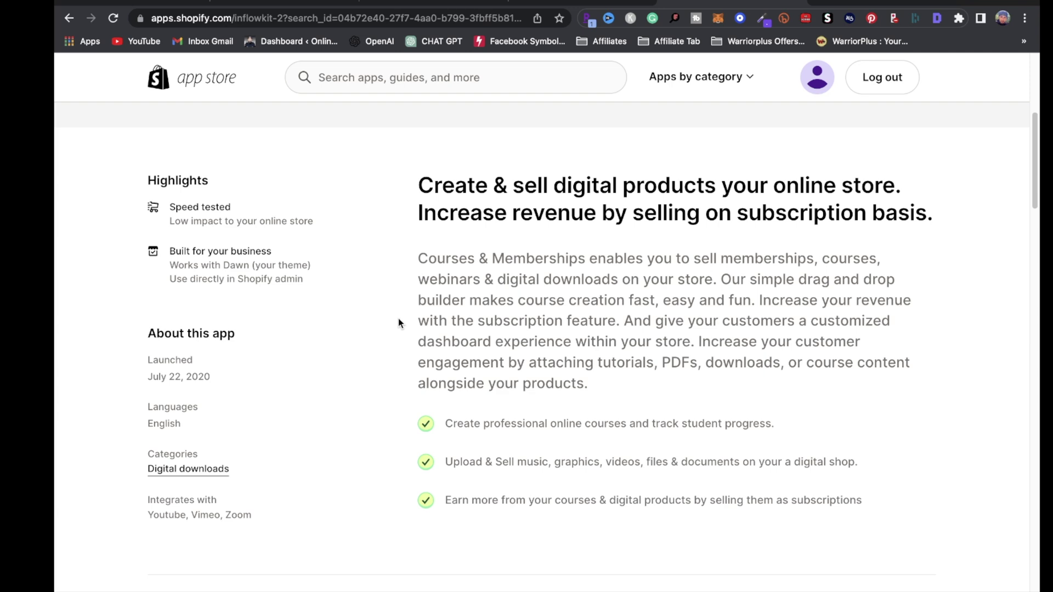
scroll(398, 322, "up", 5)
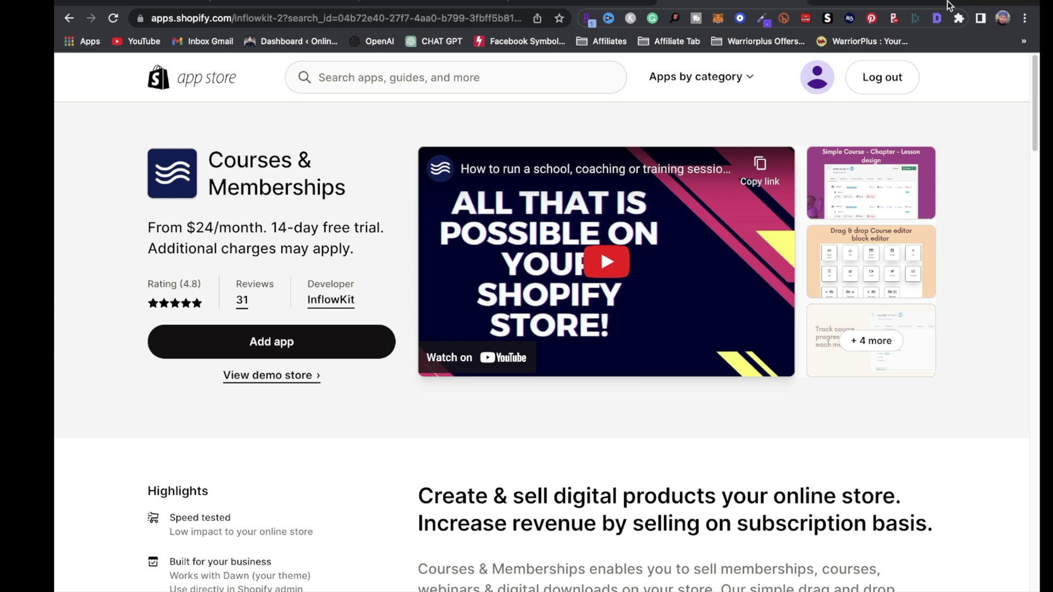
- Review Courses Plus features and pricing, from a free plan to $199.99/month
mouse_move(869, 26)
left_click(869, 28)
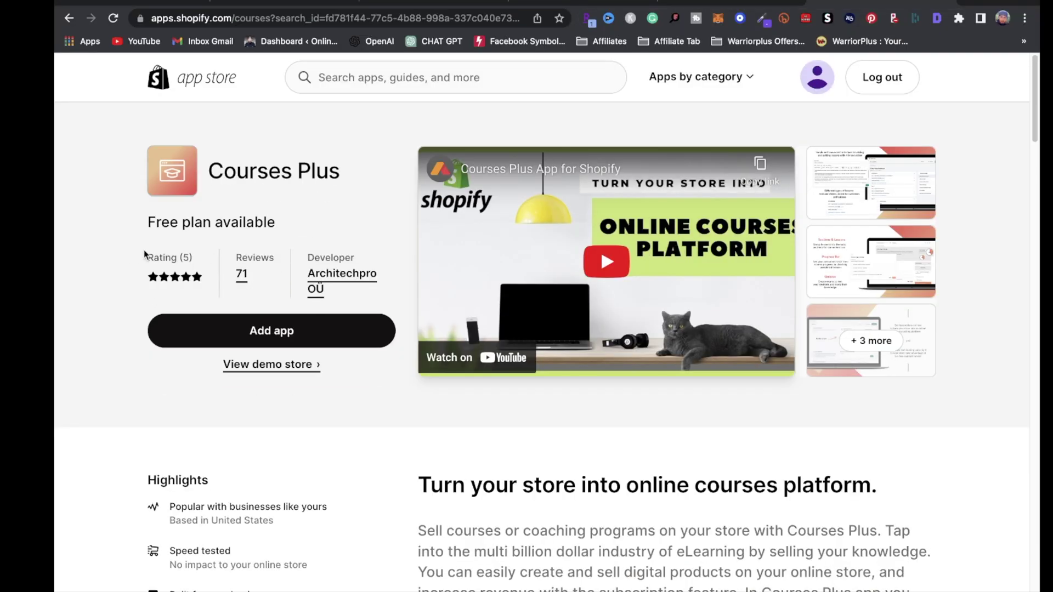
scroll(479, 475, "down", 3)
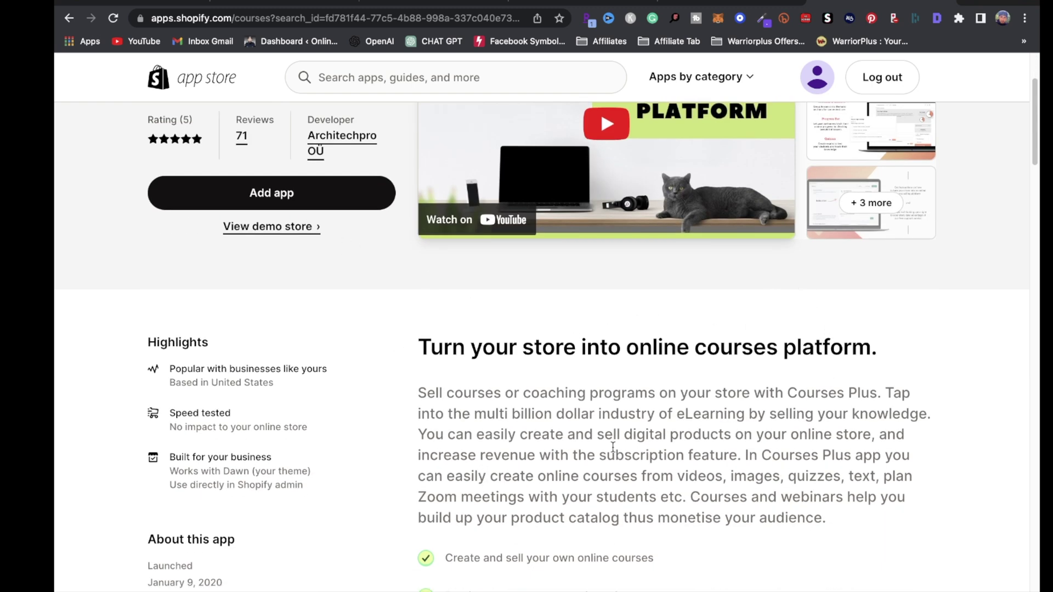
scroll(563, 502, "down", 3)
scroll(563, 502, "down", 1)
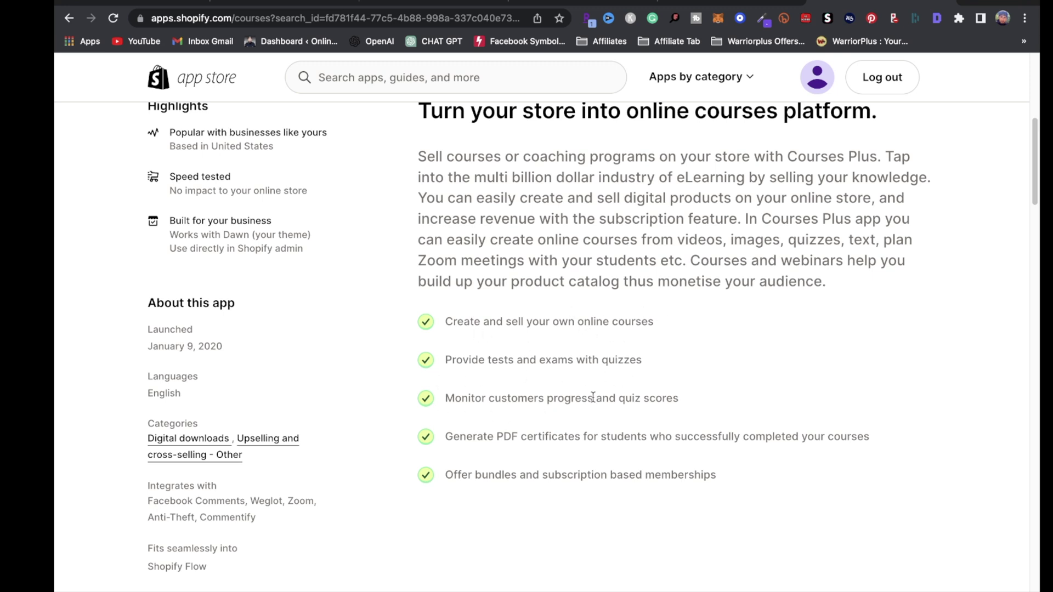
scroll(479, 438, "down", 3)
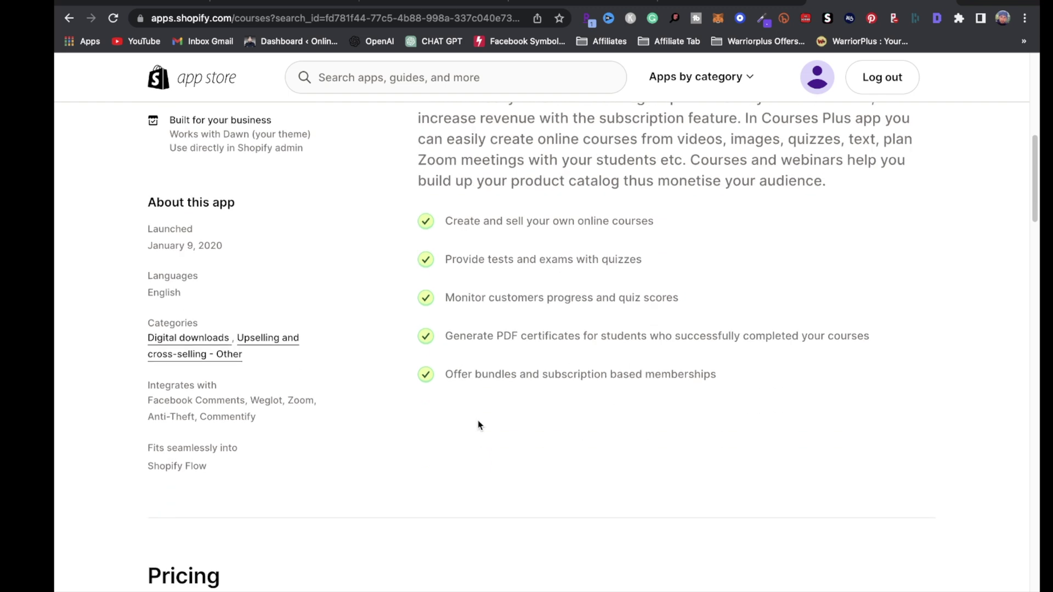
scroll(479, 426, "down", 10)
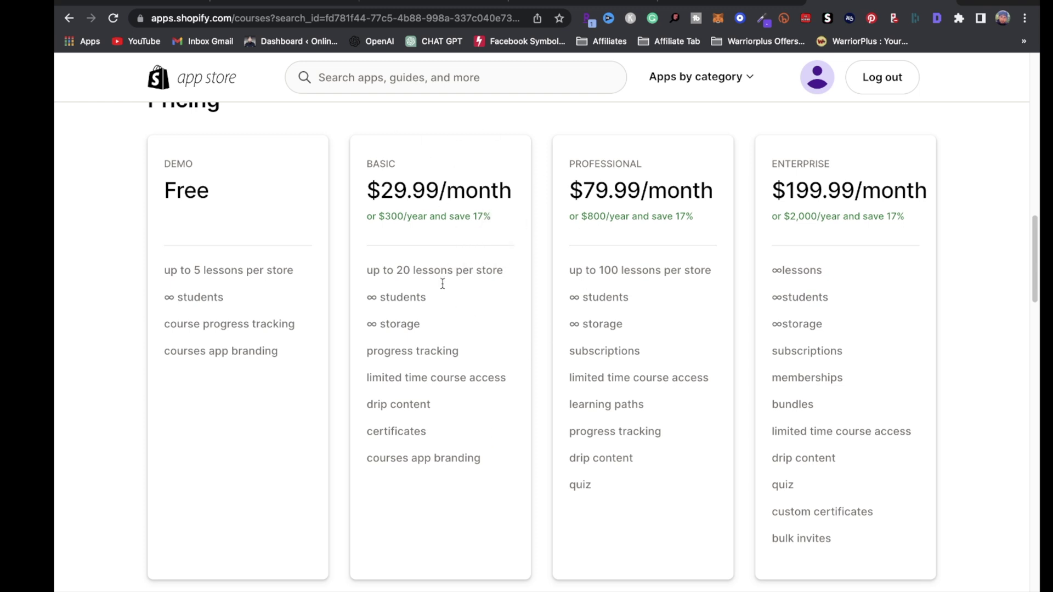
scroll(269, 390, "up", 15)
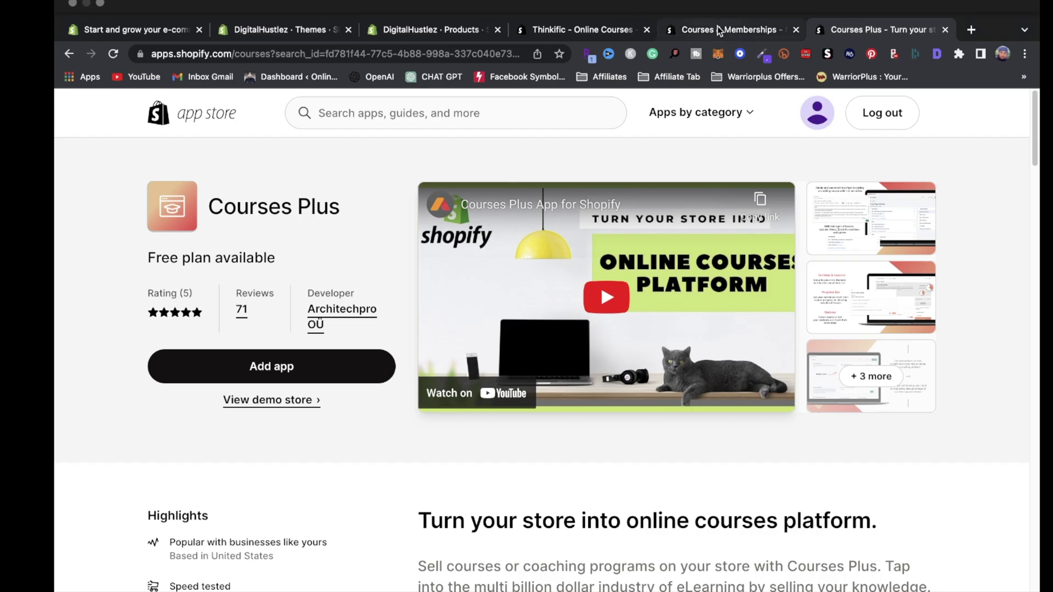
- Revisit the Courses & Memberships listing, then return to Thinkific's Free, $49, $99 and $199/month plans
left_click(717, 26)
left_click(593, 4)
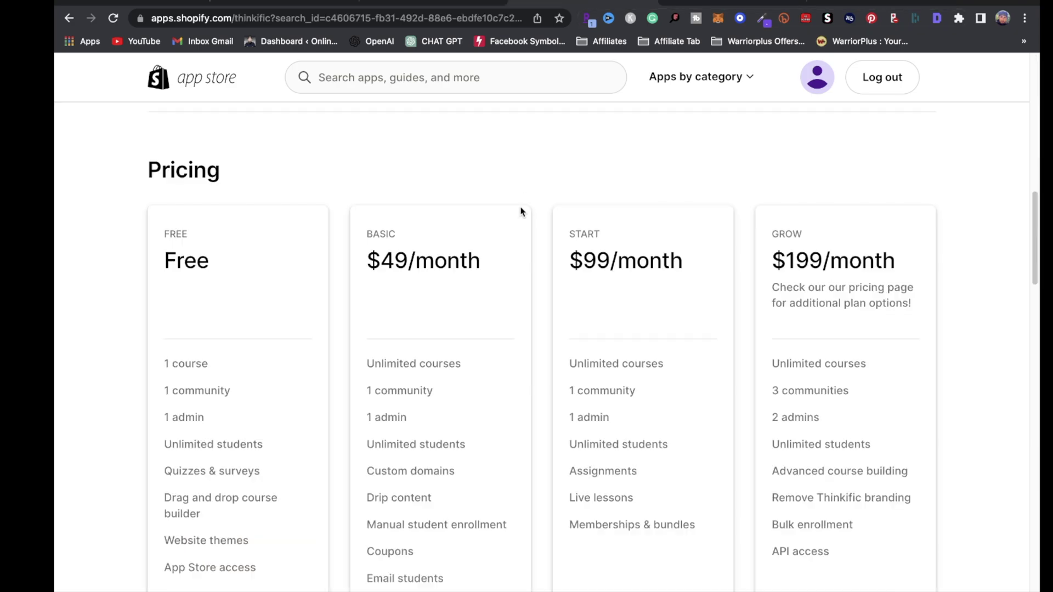
scroll(521, 198, "up", 15)
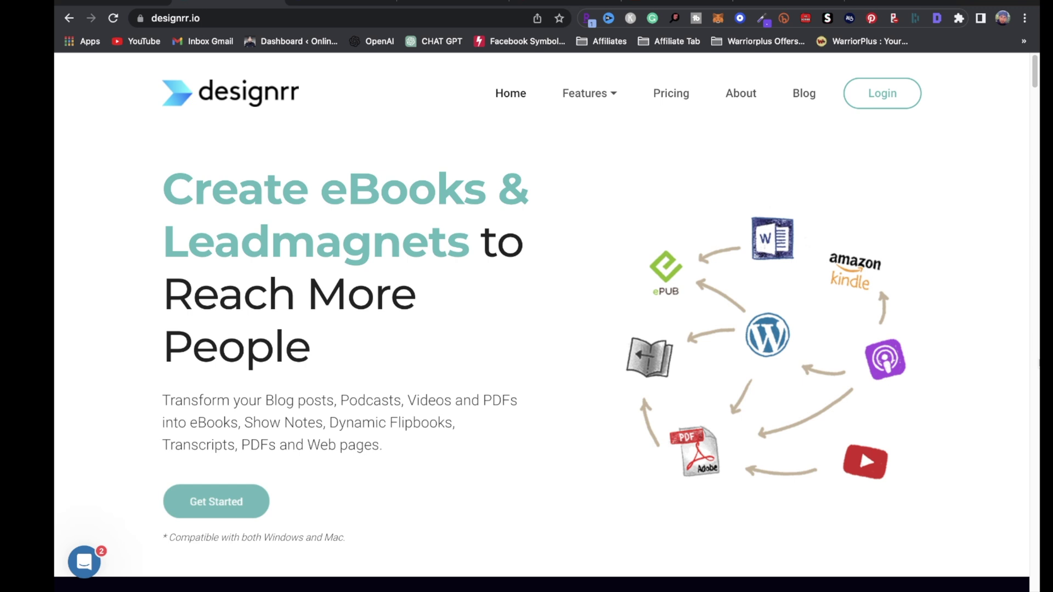
- View Canva's home page, then the Glorify homepage for e-com design images
left_click(326, 2)
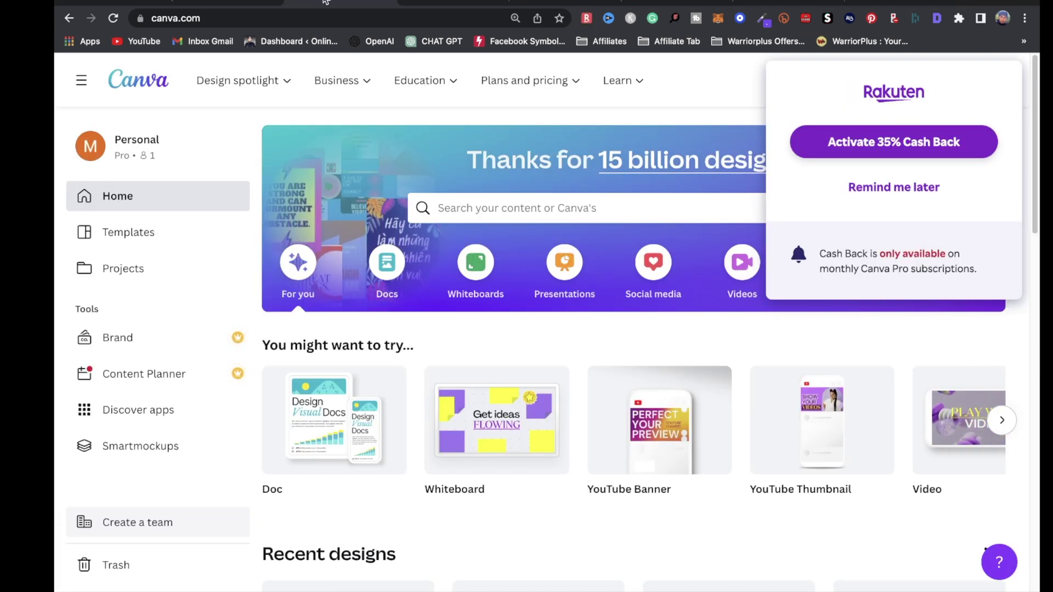
left_click(454, 3)
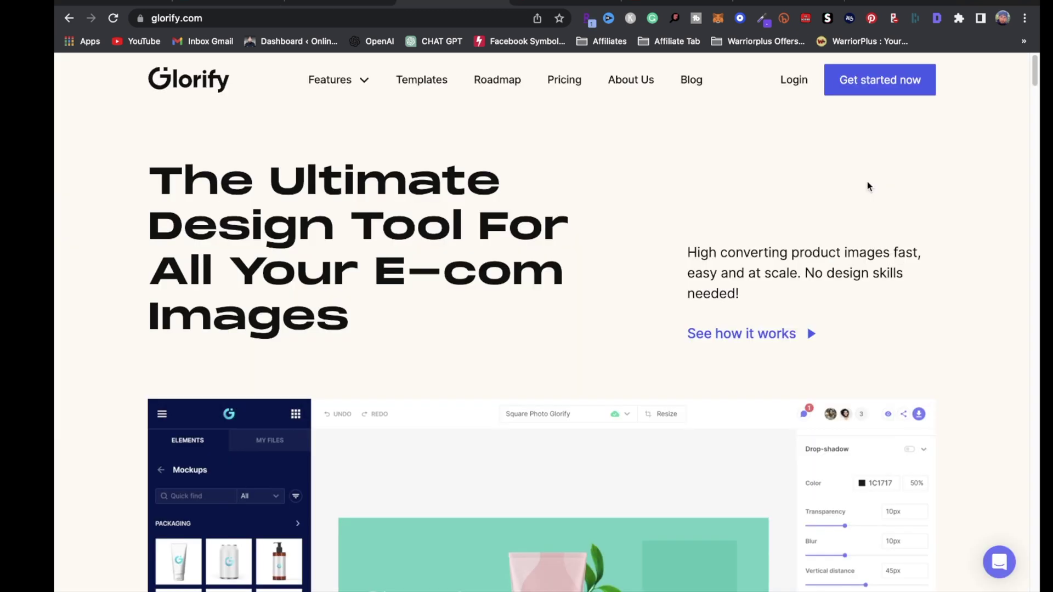